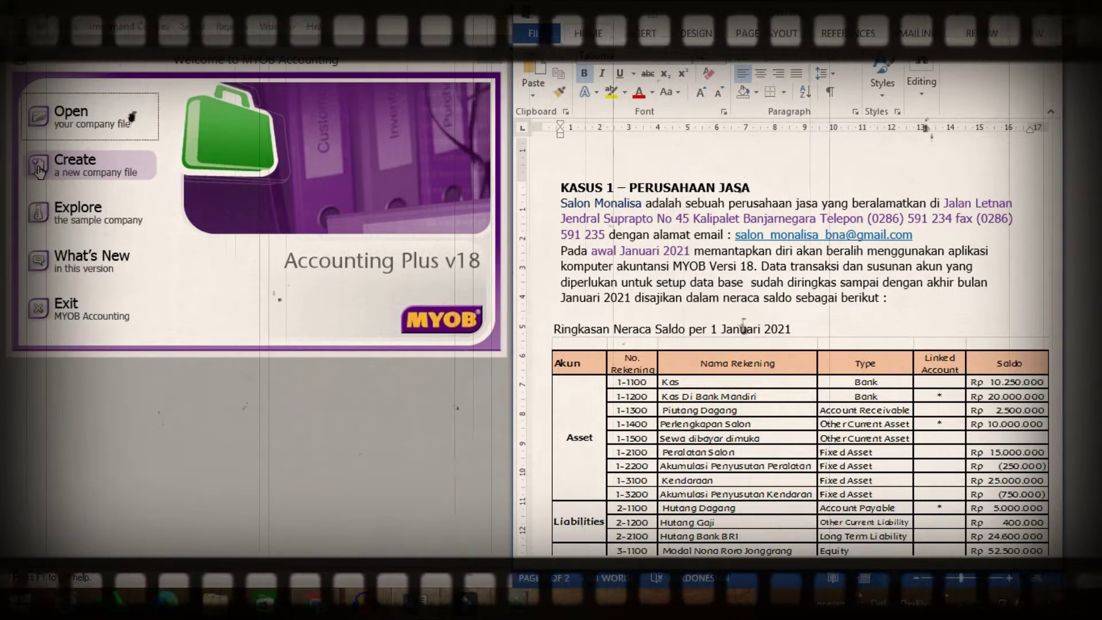
# Start a new company file and fill in the company name Salon Monalisa, copied from the case document in Word.
pyautogui.click(39, 167)
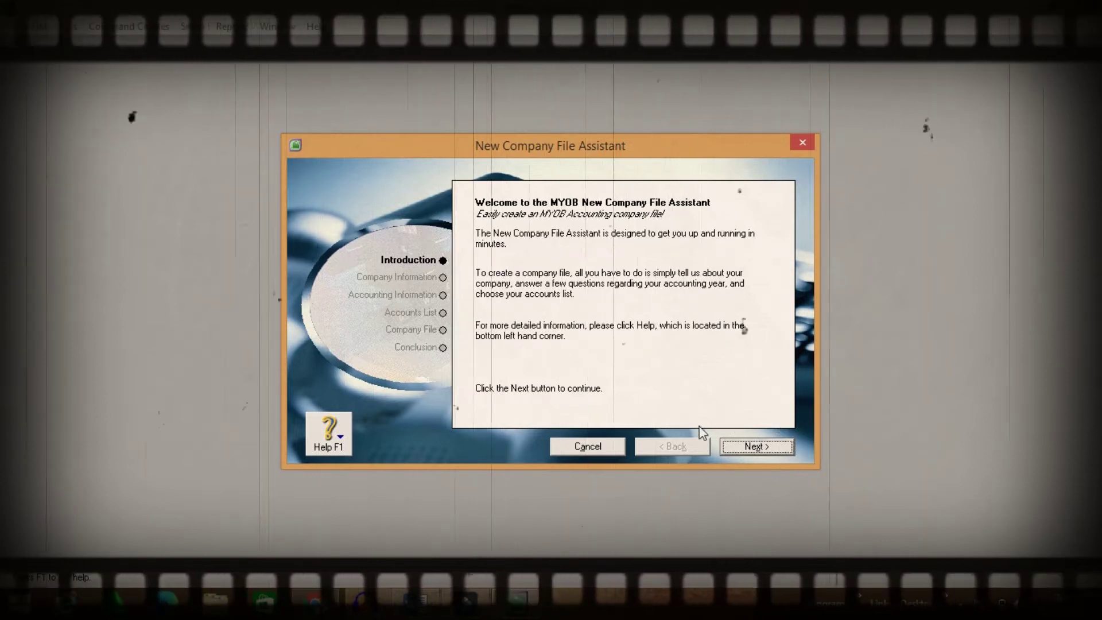
pyautogui.click(765, 446)
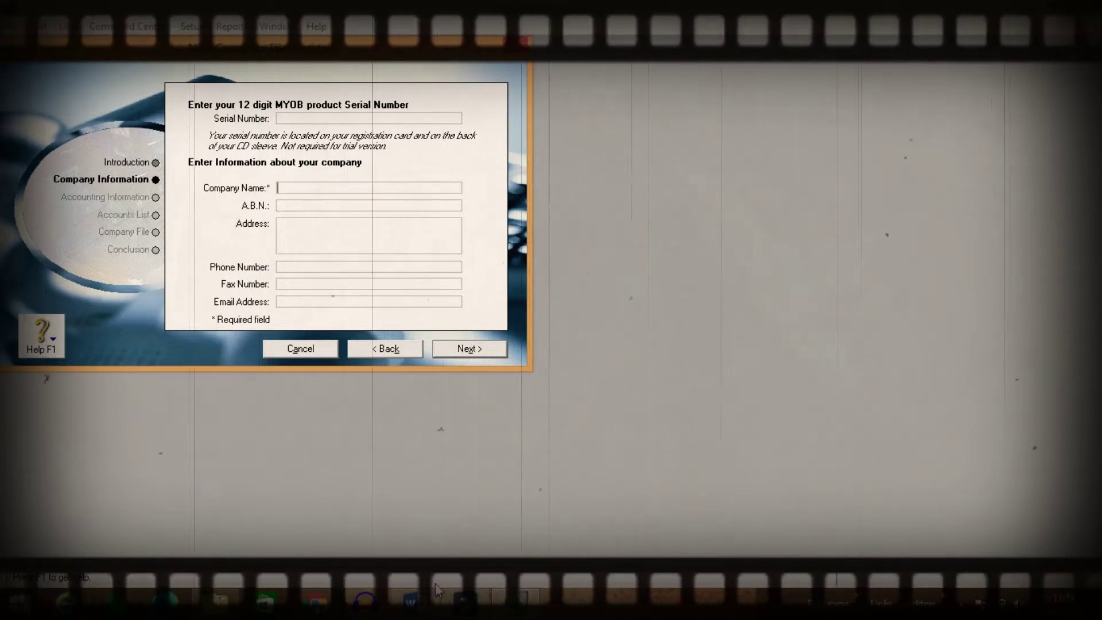
pyautogui.click(429, 600)
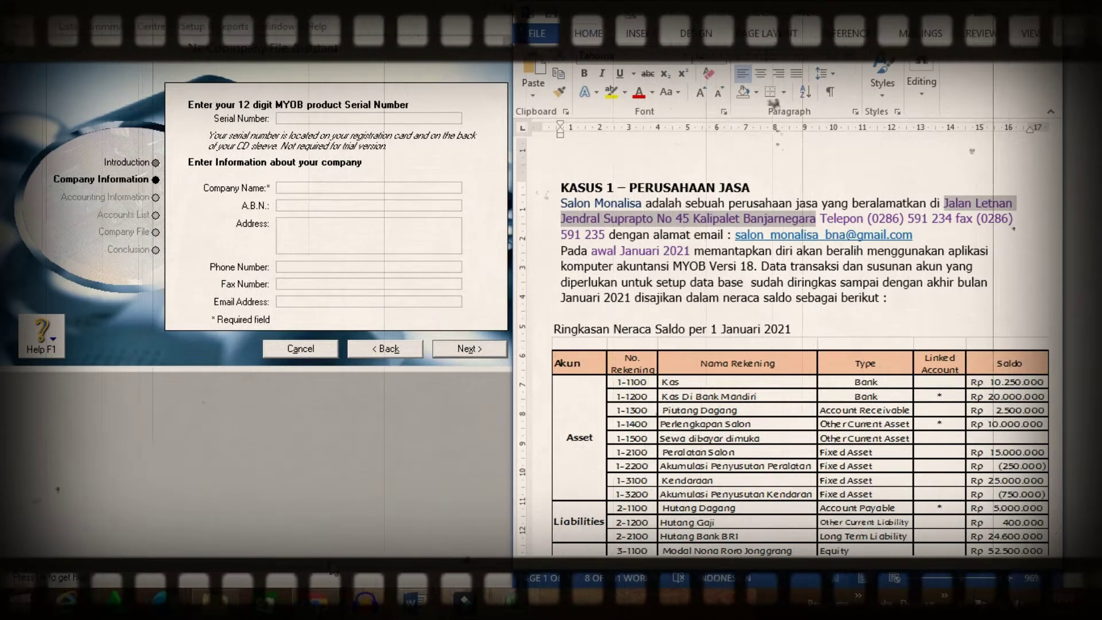
pyautogui.click(643, 204)
pyautogui.moveTo(643, 204); pyautogui.dragTo(566, 212)
pyautogui.hotkey('ctrl', 'c')
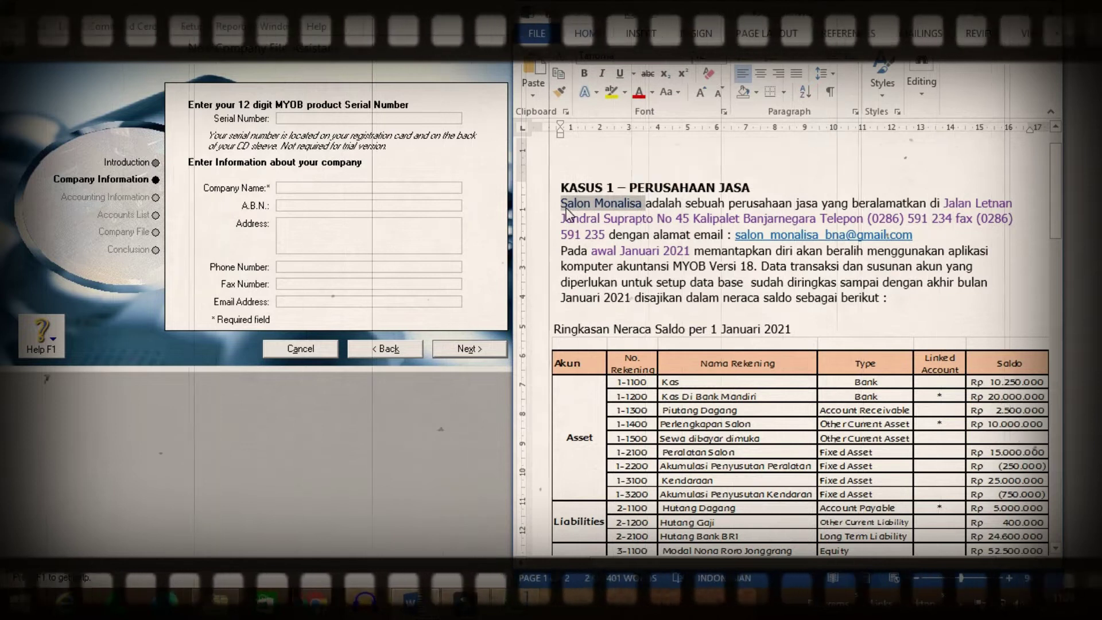
pyautogui.click(367, 188)
pyautogui.rightClick(363, 188)
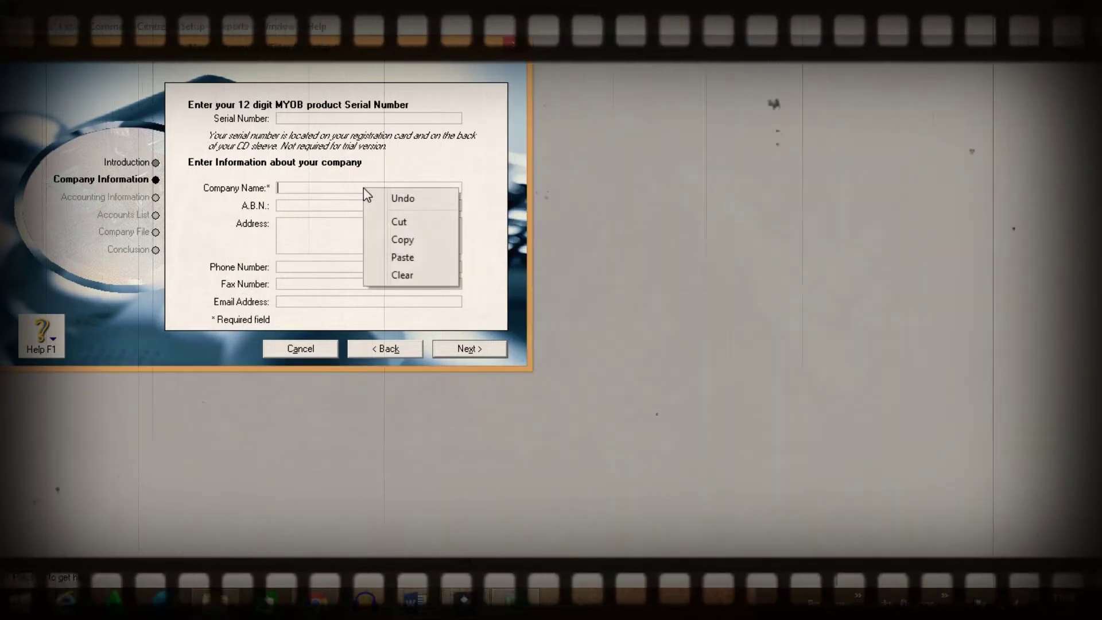
pyautogui.click(406, 260)
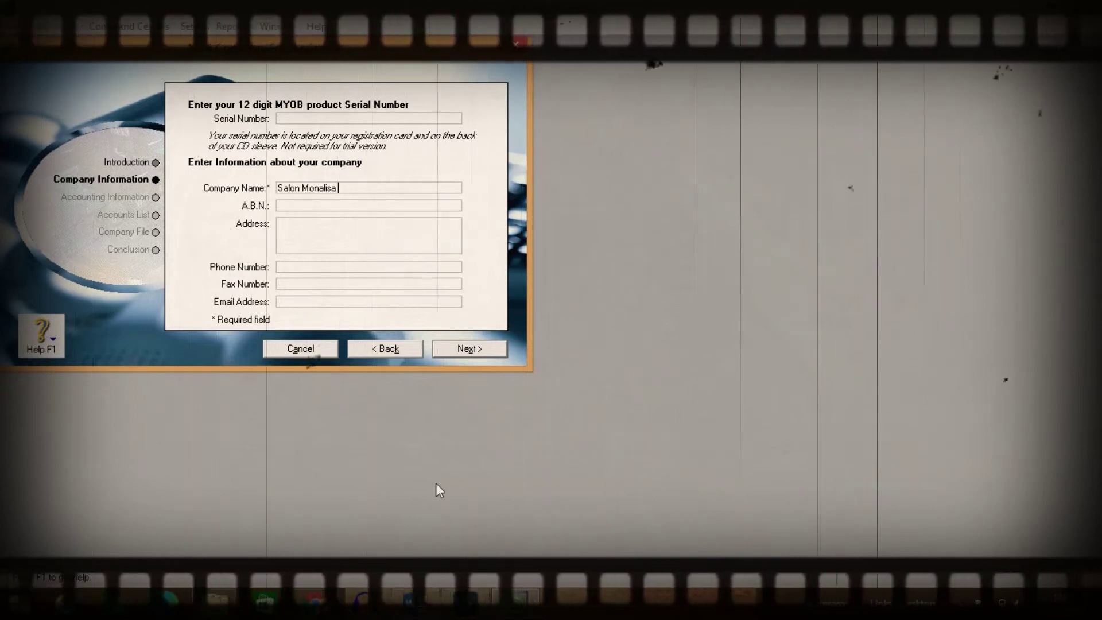
# Copy the salon's street address from the Word case document into the company's Address field.
pyautogui.click(417, 600)
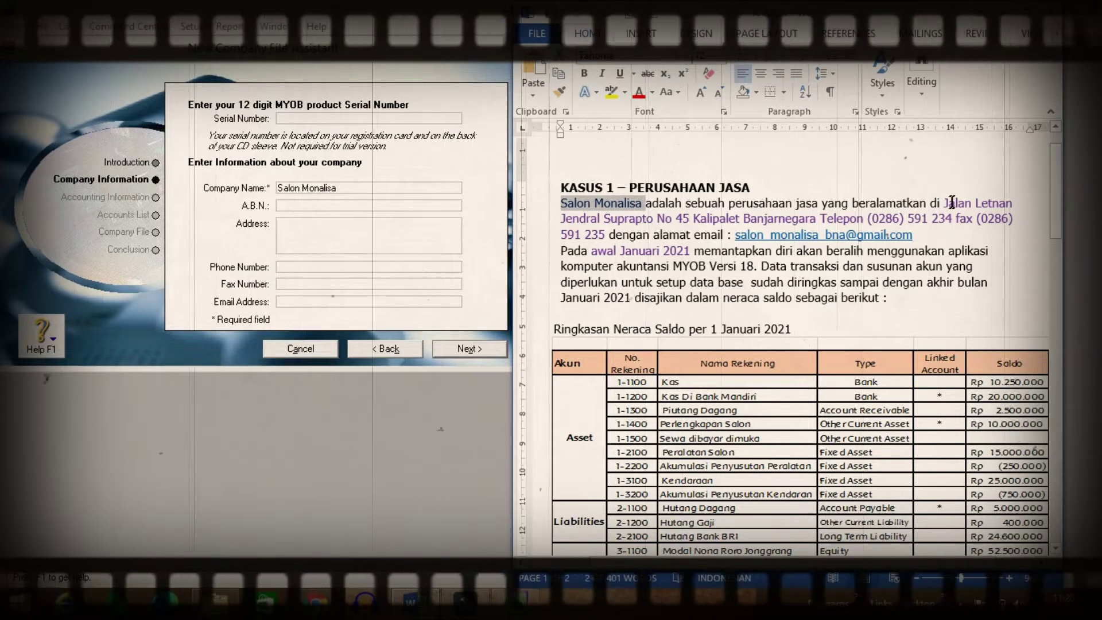
pyautogui.moveTo(942, 203); pyautogui.dragTo(811, 228)
pyautogui.hotkey('ctrl', 'c')
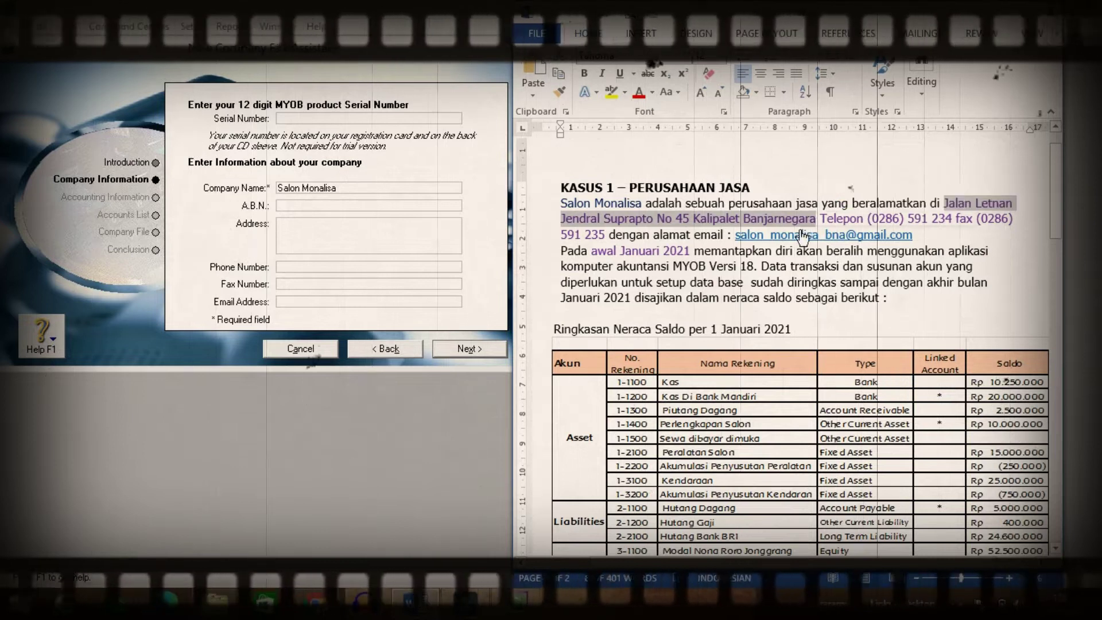
pyautogui.click(322, 233)
pyautogui.rightClick(322, 232)
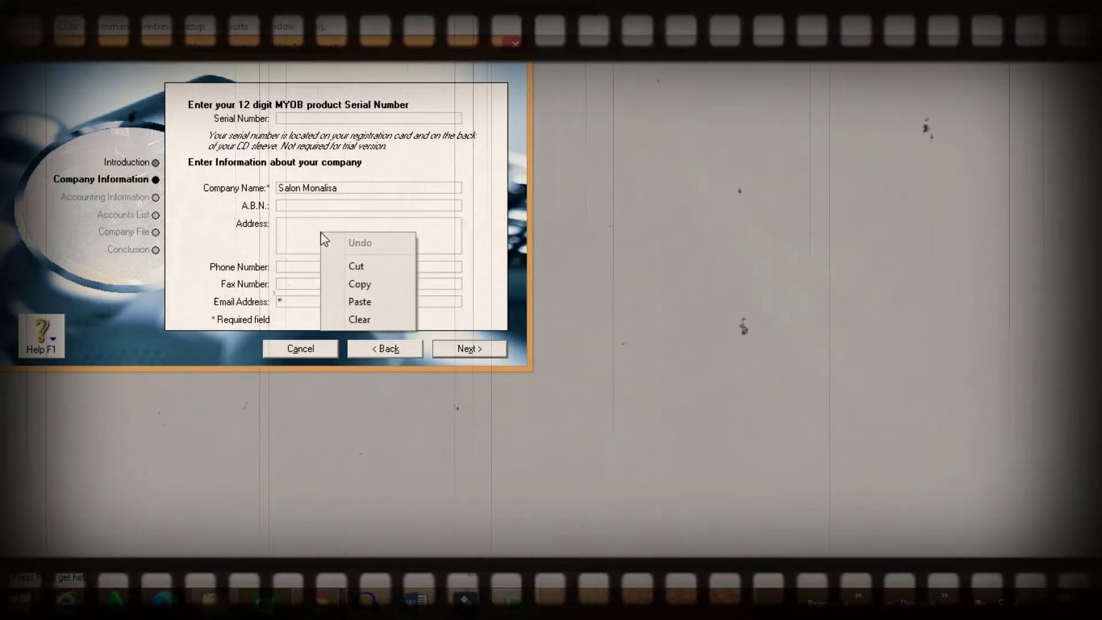
pyautogui.click(380, 301)
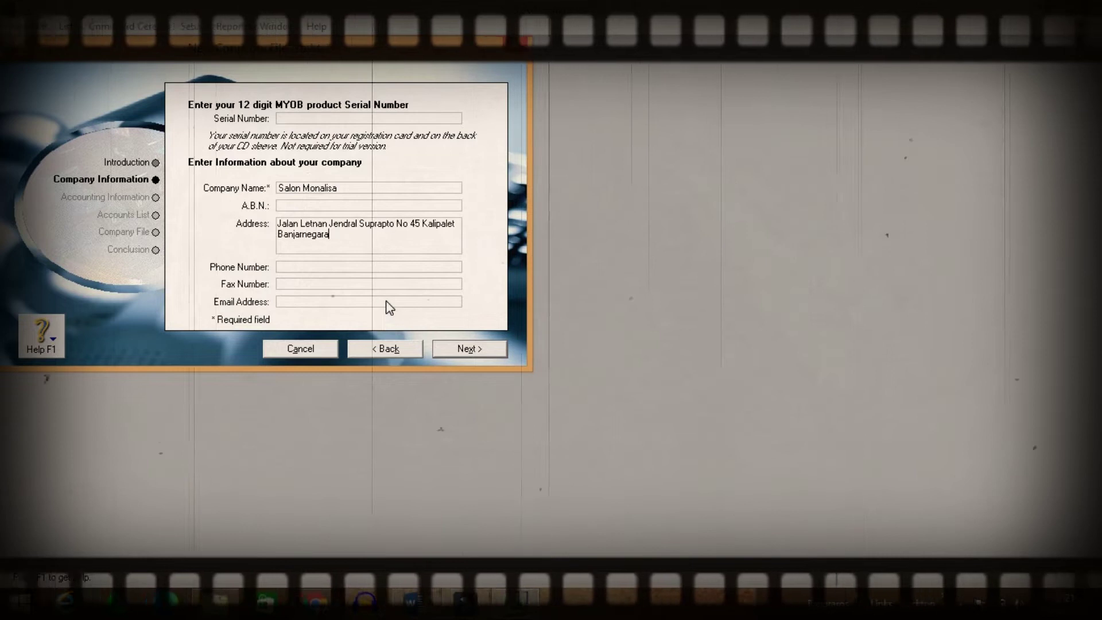
# Copy the salon's phone and fax numbers from the Word case document into the matching company information fields.
pyautogui.click(413, 600)
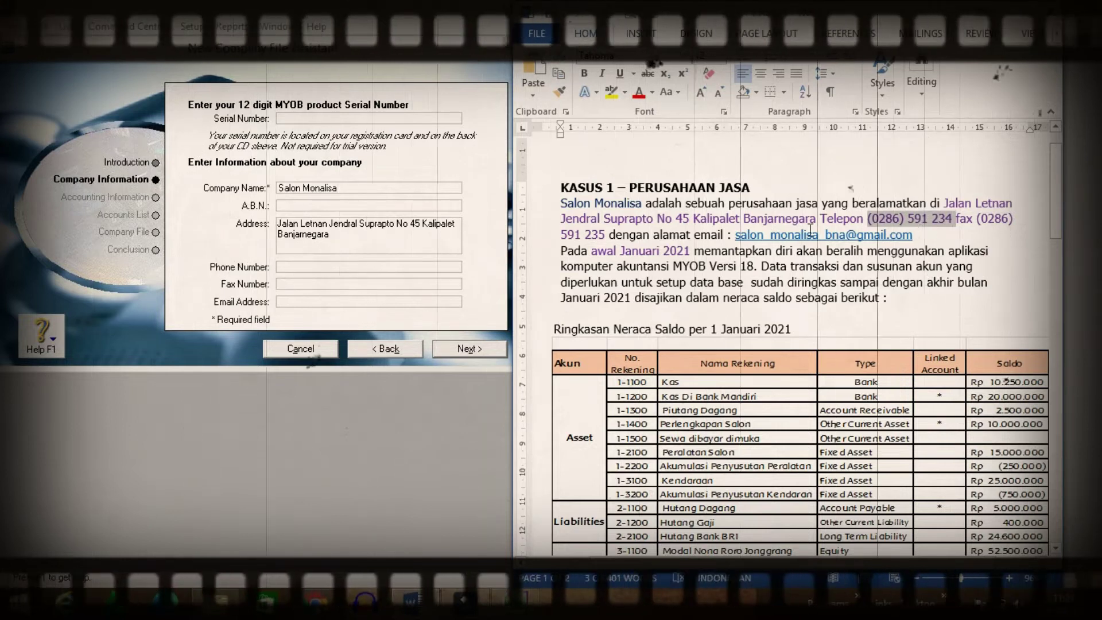
pyautogui.rightClick(285, 270)
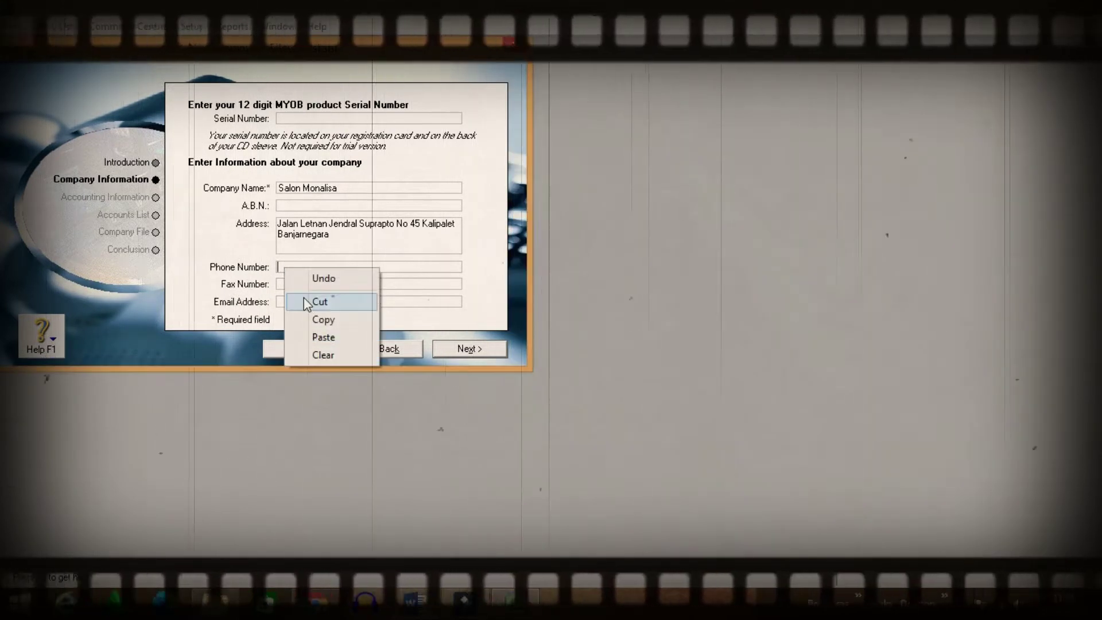
pyautogui.click(327, 339)
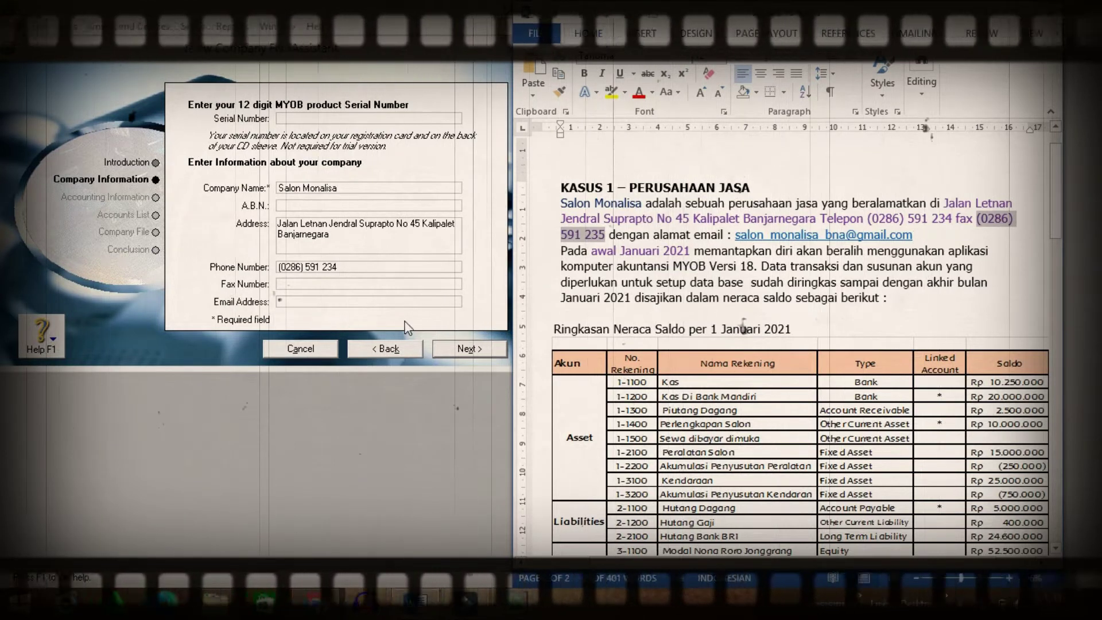
pyautogui.click(331, 282)
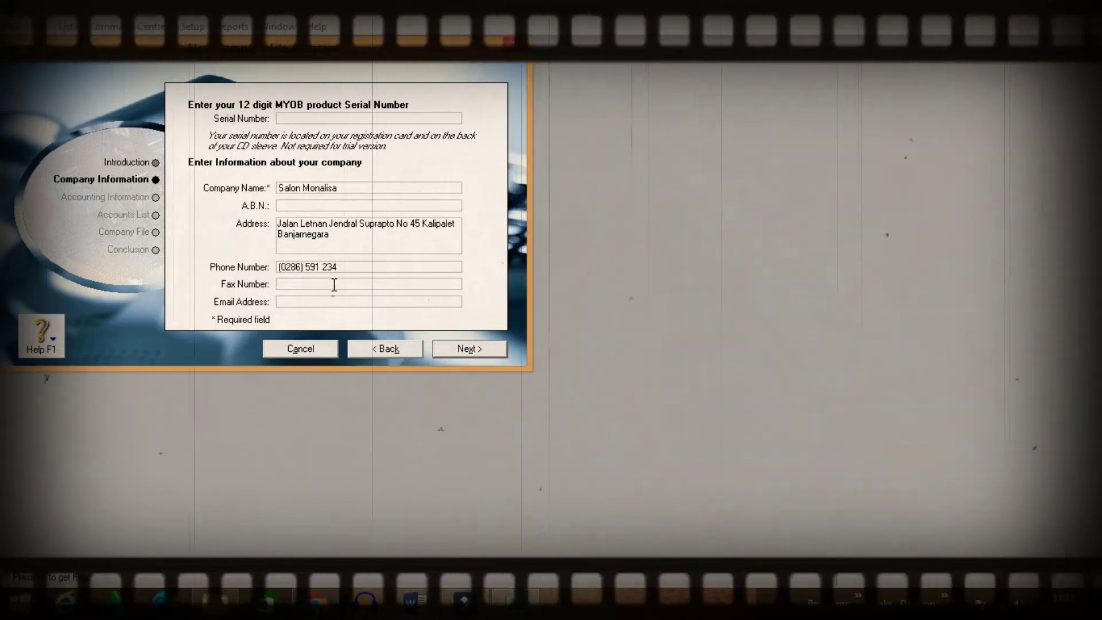
pyautogui.rightClick(332, 283)
pyautogui.click(366, 353)
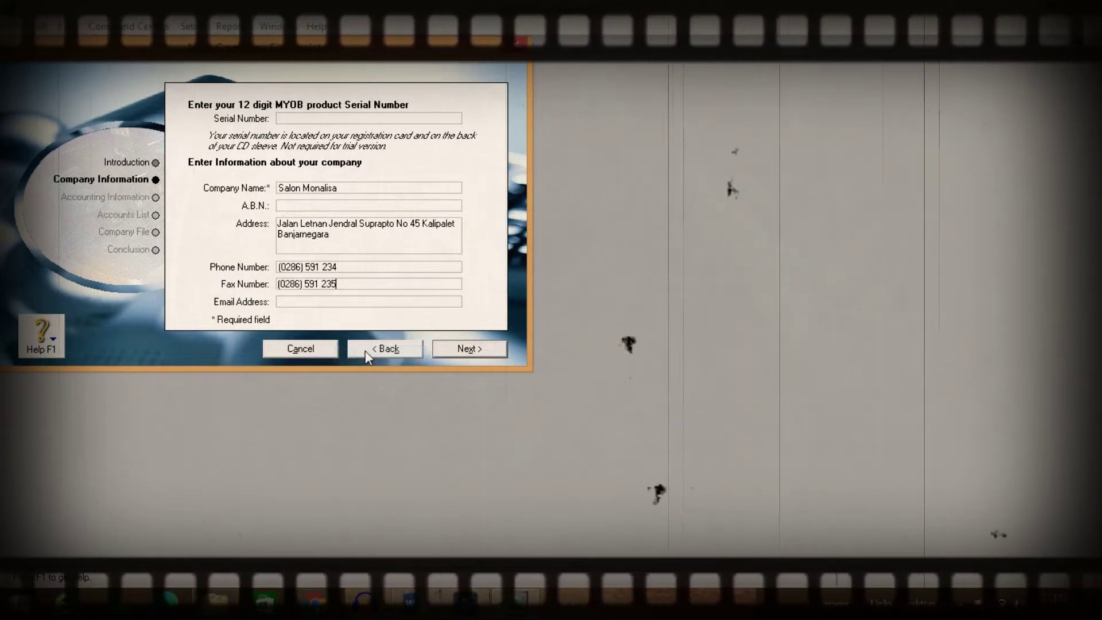
# Copy the salon's e-mail address from the Word document into the company information, leave A.B.N. empty and proceed to the accounting information.
pyautogui.hotkey('alt', 'Tab')
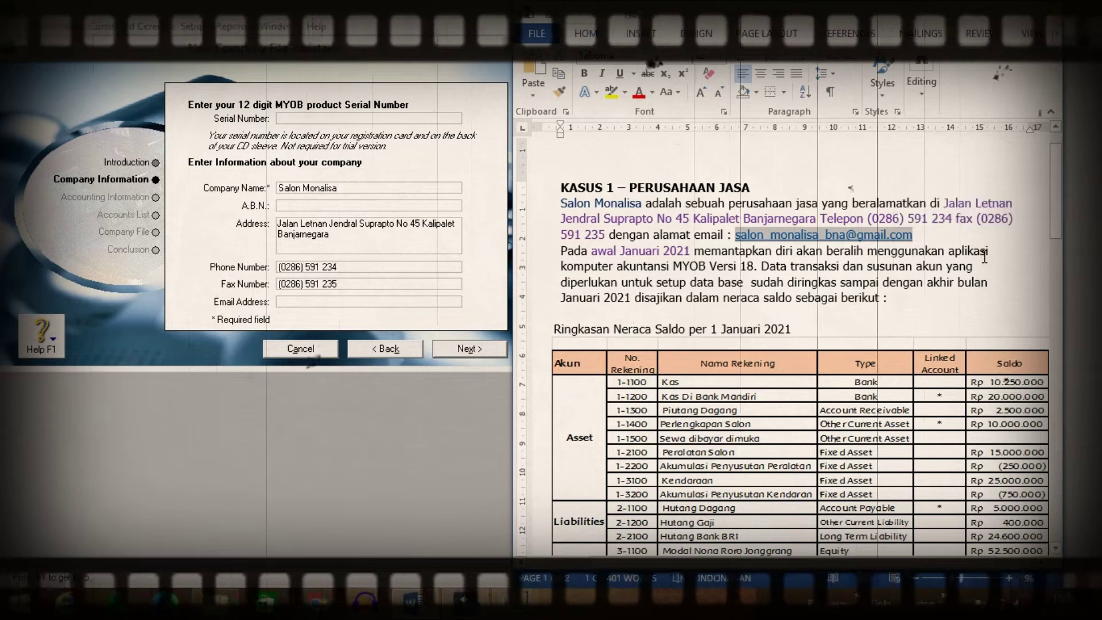
pyautogui.click(300, 299)
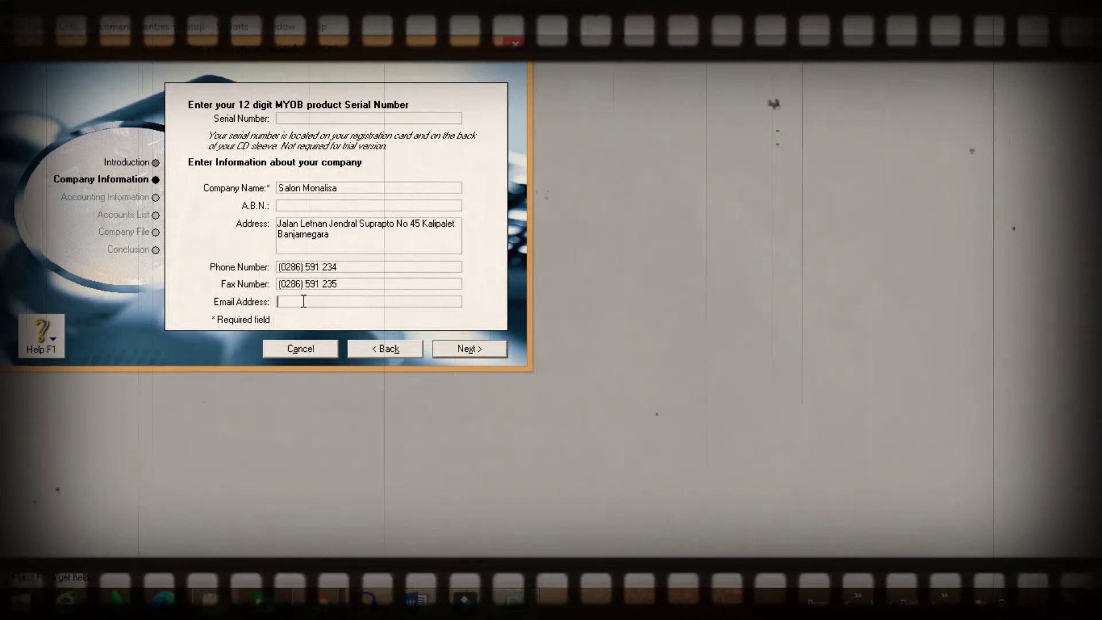
pyautogui.rightClick(303, 301)
pyautogui.click(335, 370)
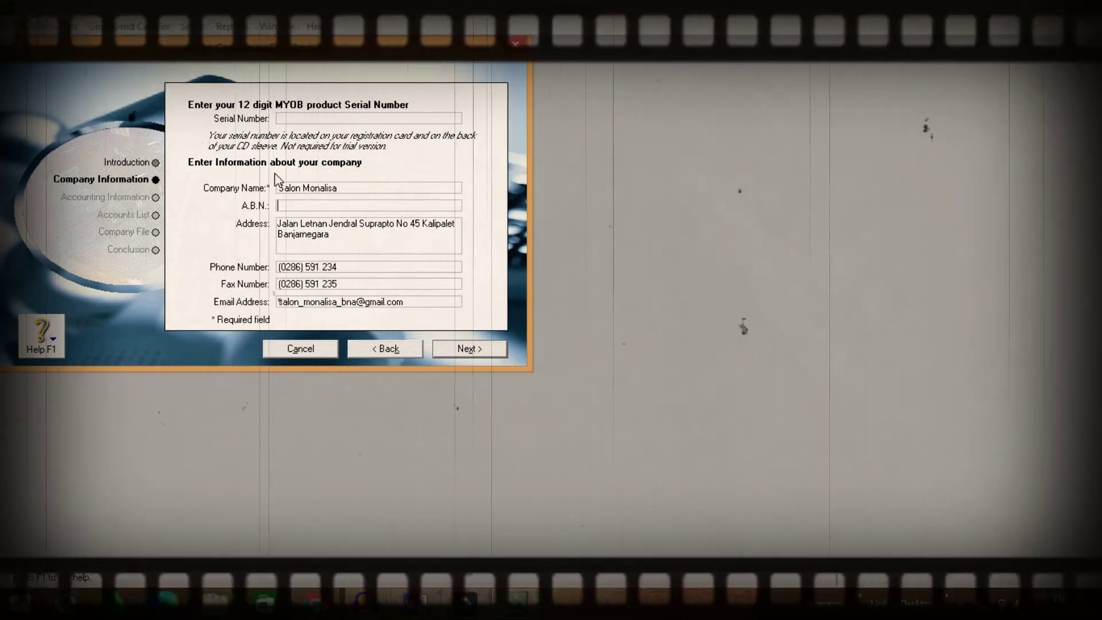
pyautogui.click(296, 204)
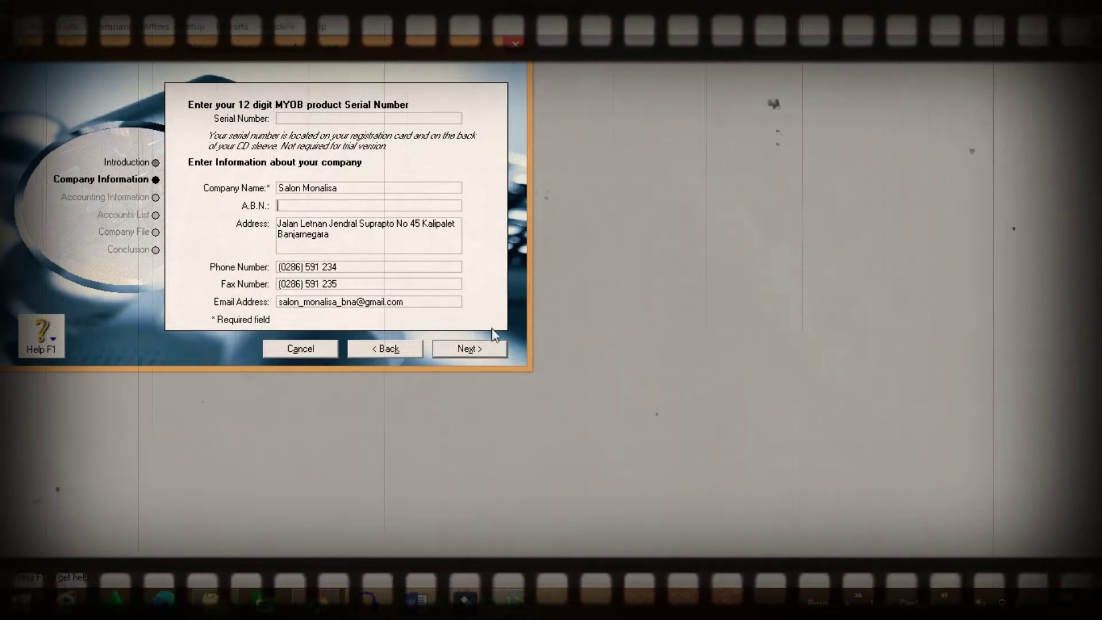
pyautogui.click(466, 350)
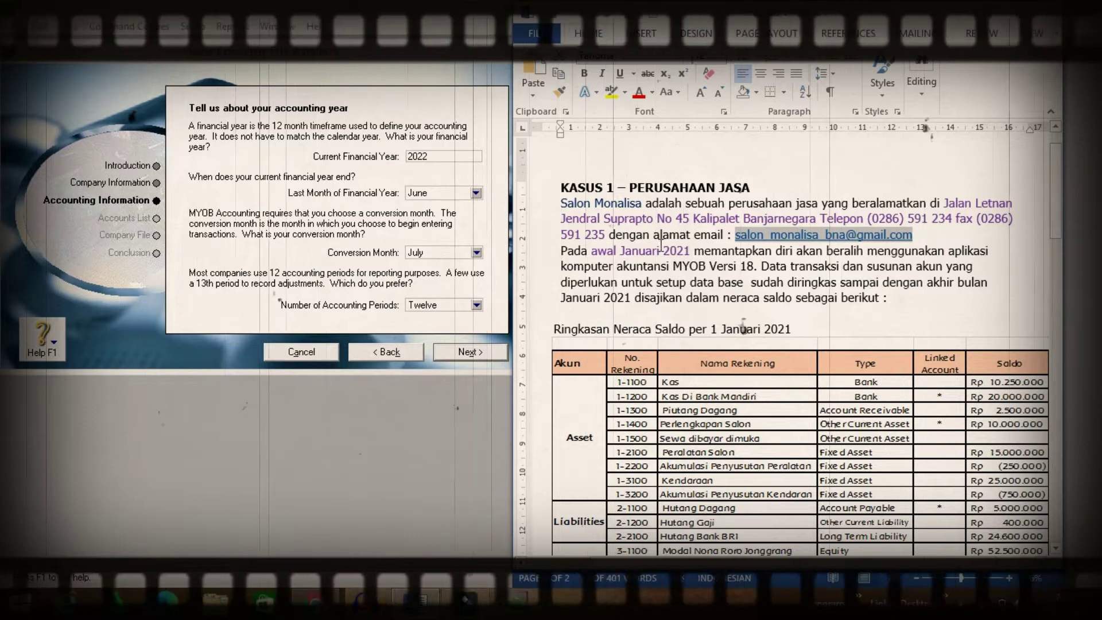
# Set the current financial year to 2021 and its last month to December.
pyautogui.click(443, 157)
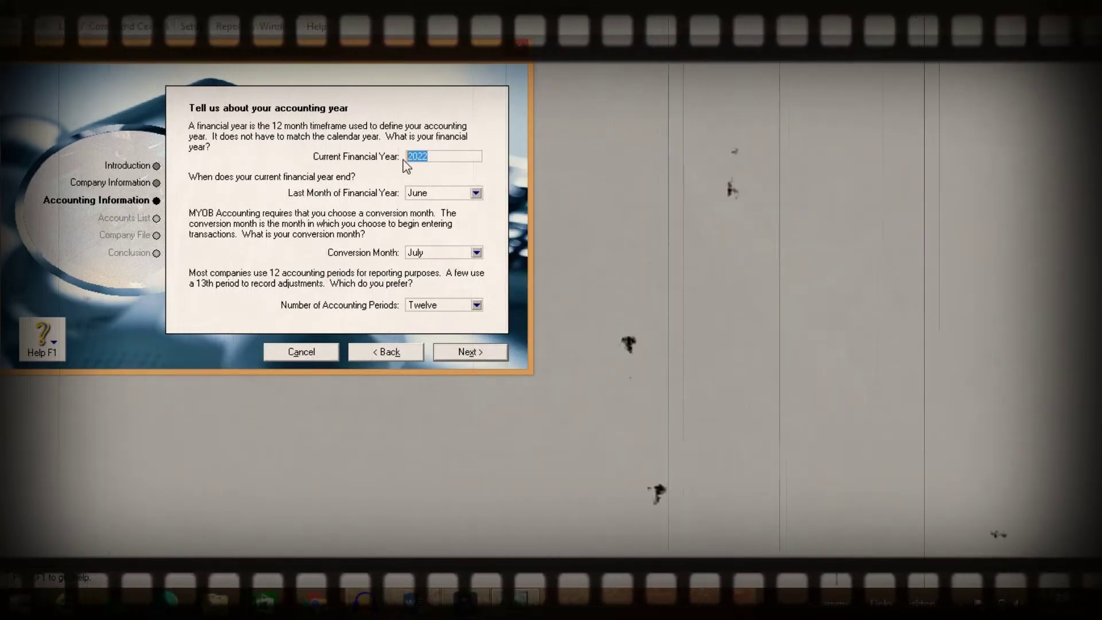
pyautogui.write('20')
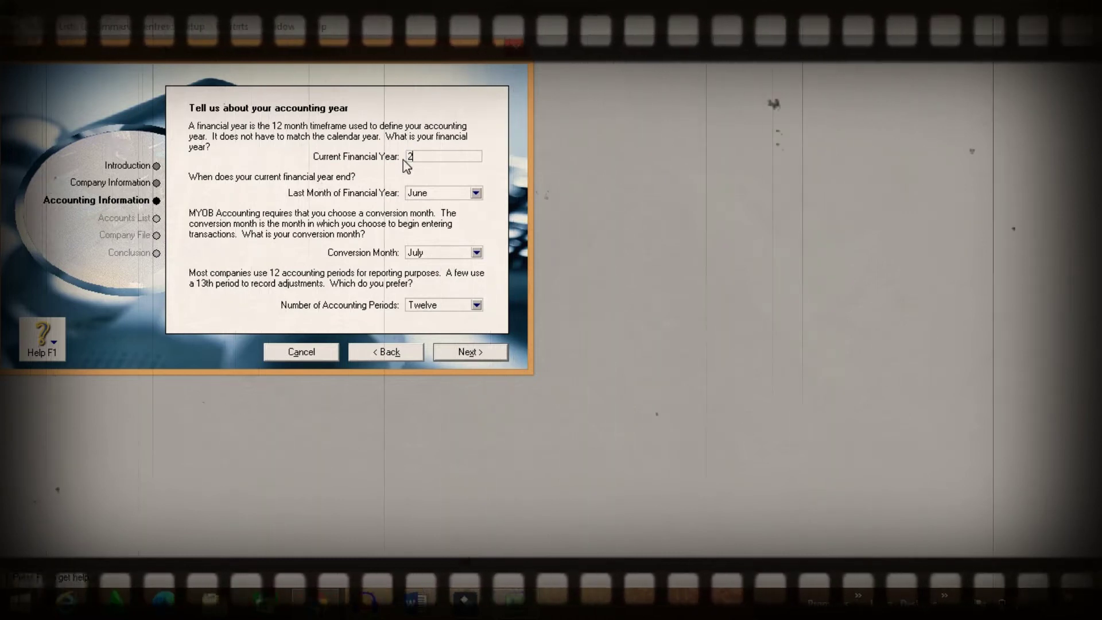
pyautogui.write('21')
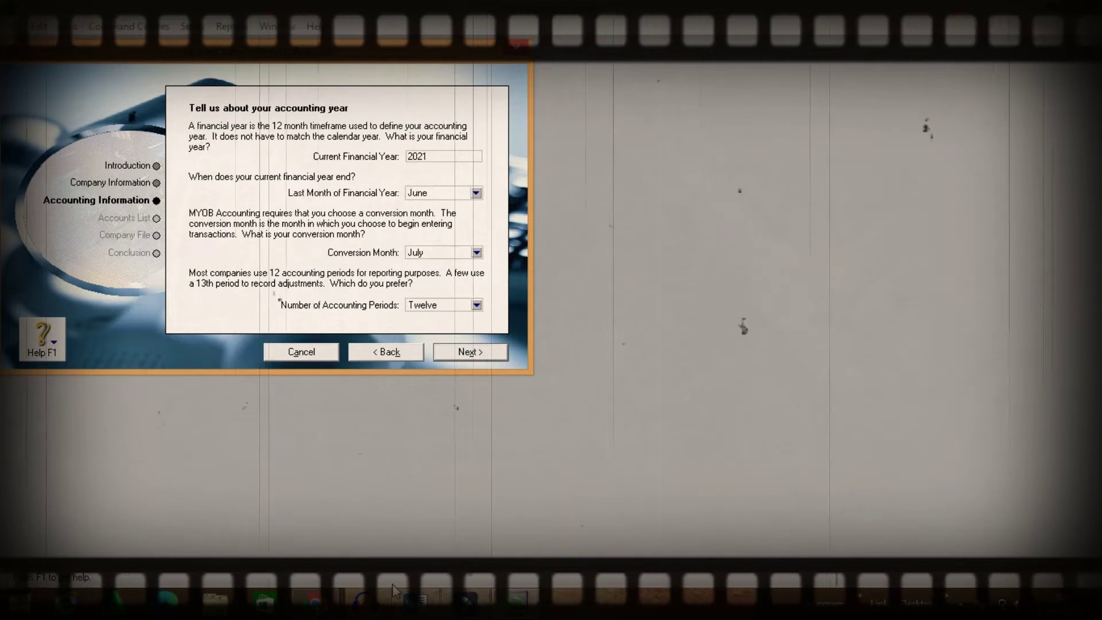
pyautogui.hotkey('alt', 'Tab')
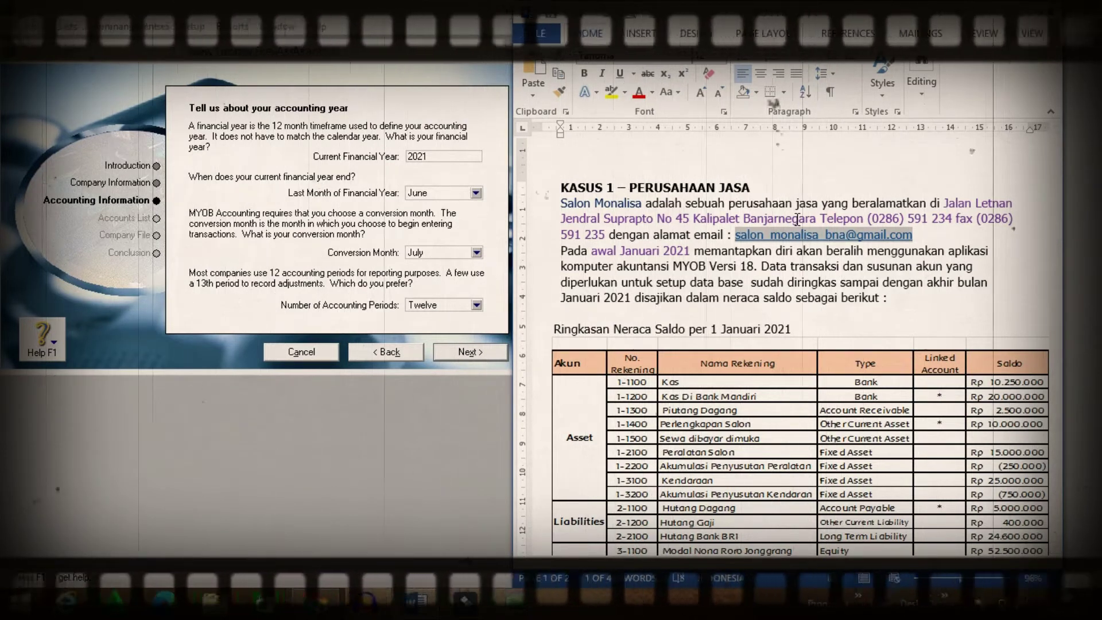
pyautogui.click(476, 195)
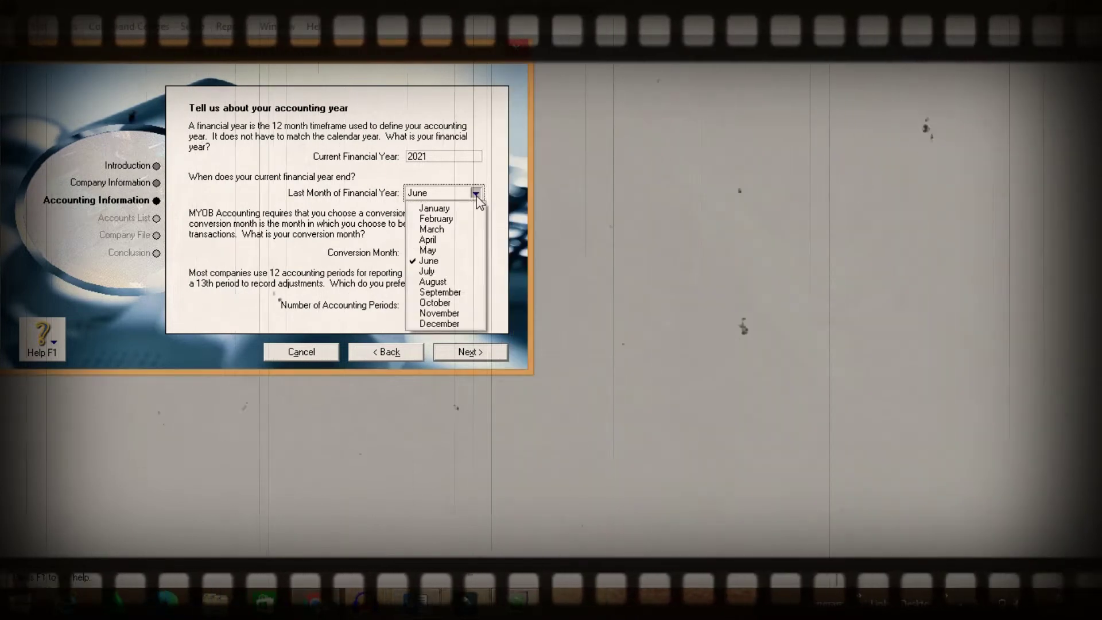
pyautogui.click(453, 323)
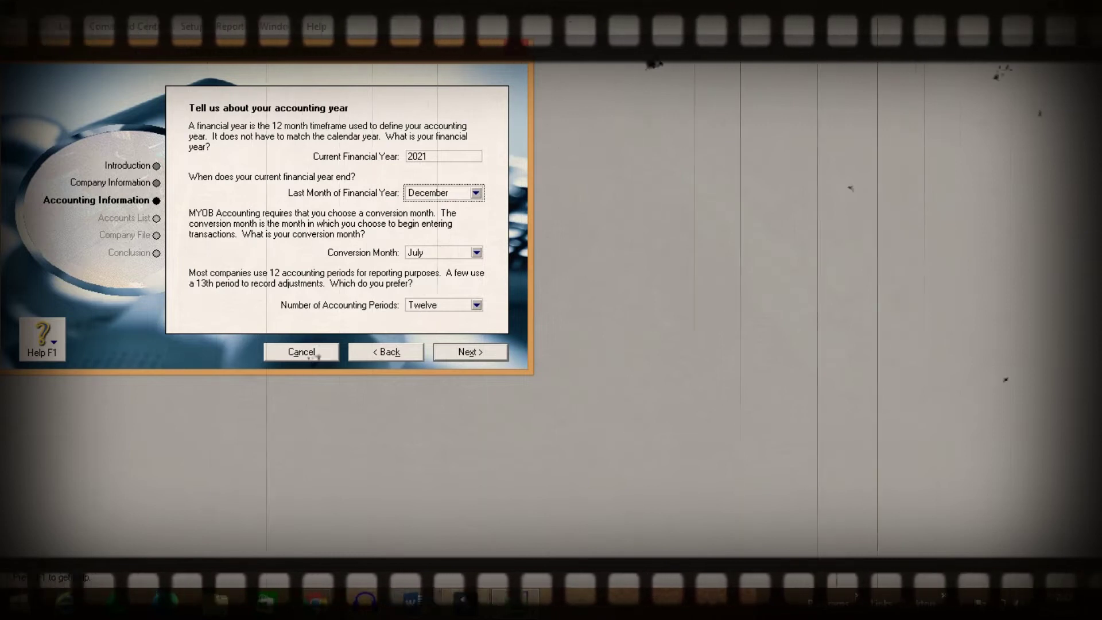
# Set the conversion month to January with Twelve accounting periods, and proceed to the accounting information summary.
pyautogui.click(413, 600)
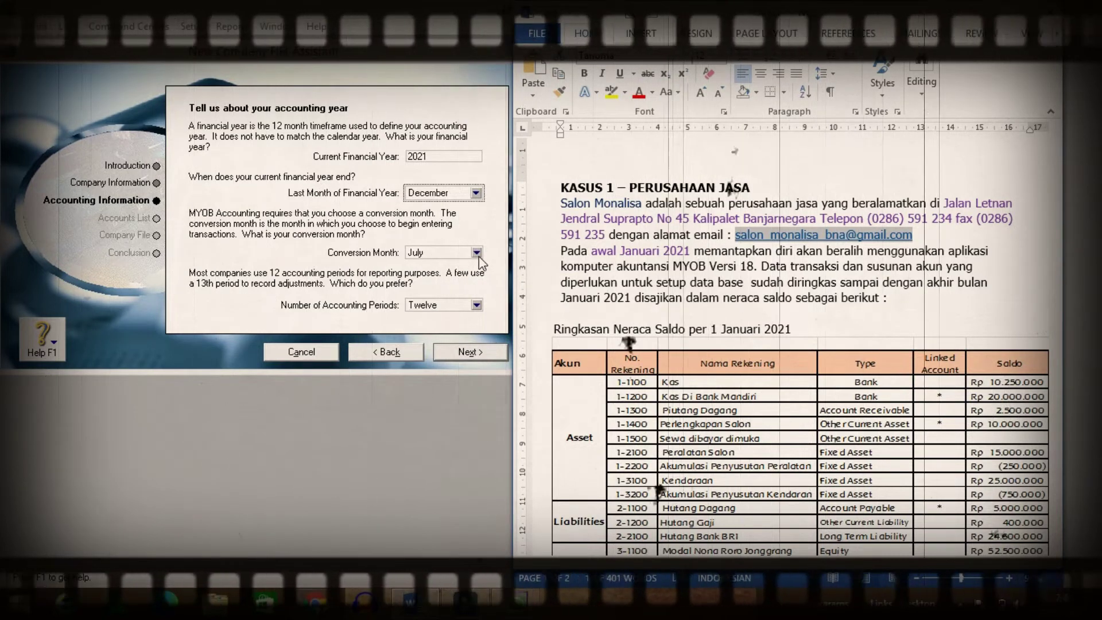
pyautogui.click(476, 253)
pyautogui.click(467, 268)
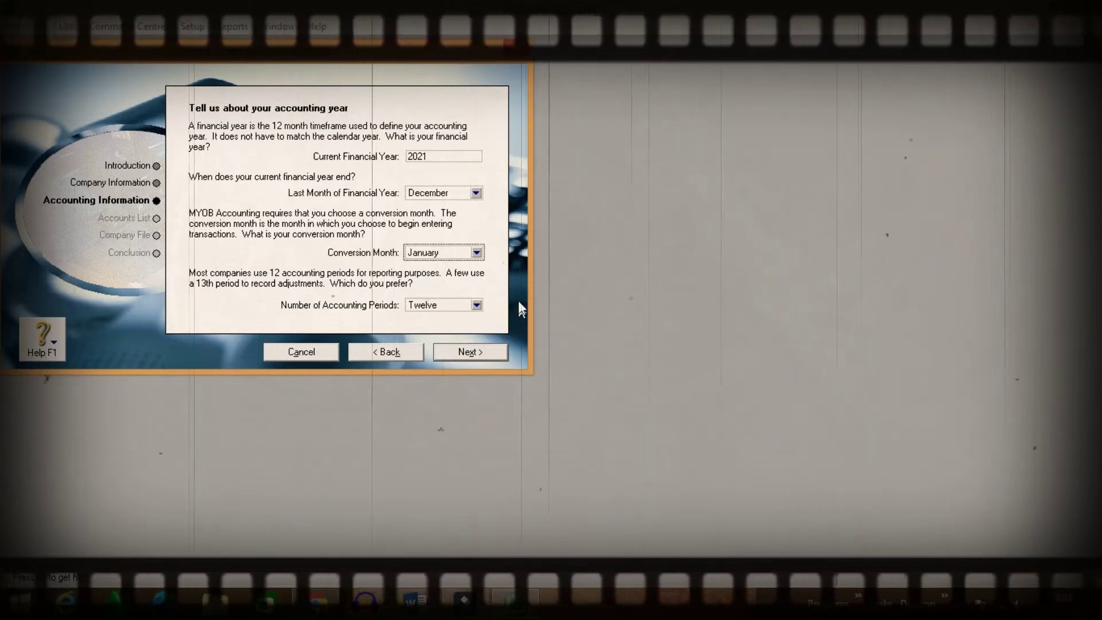
pyautogui.click(476, 306)
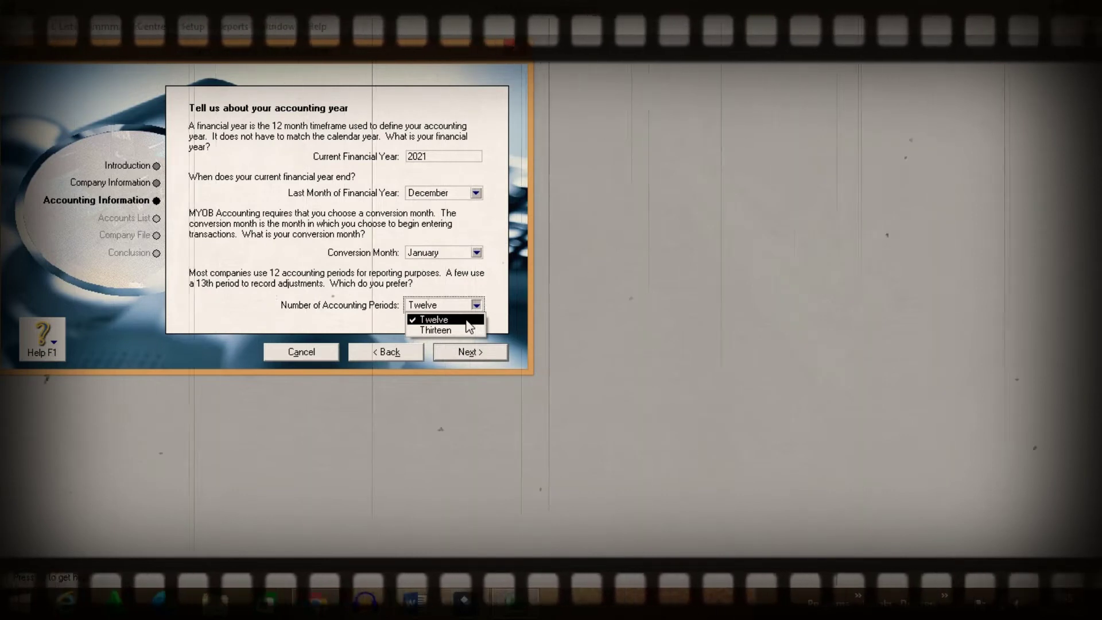
pyautogui.click(468, 320)
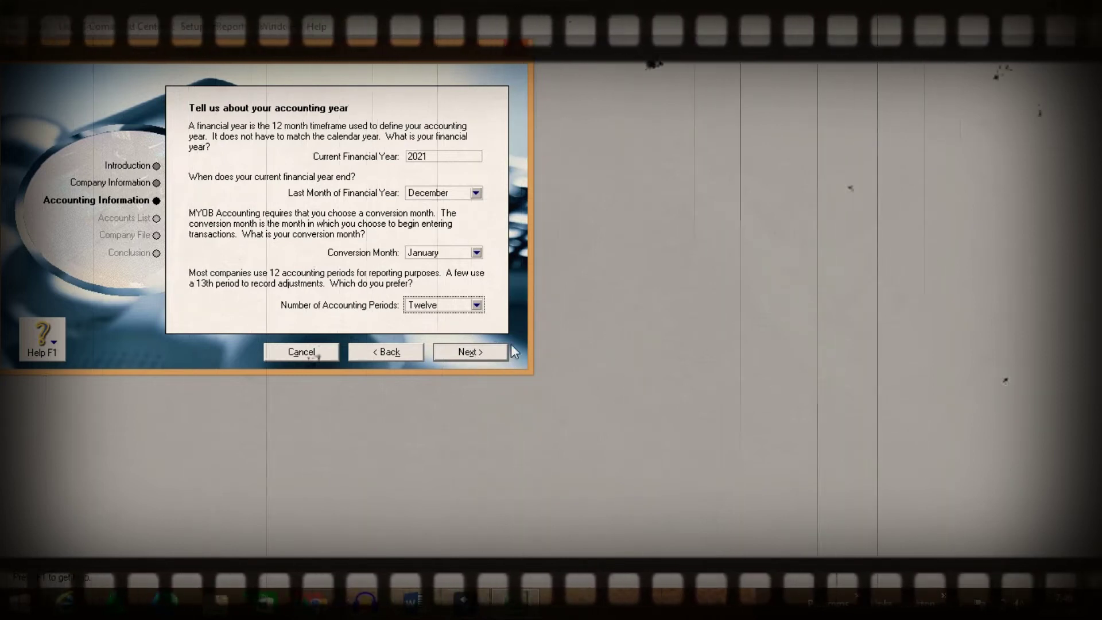
pyautogui.click(461, 353)
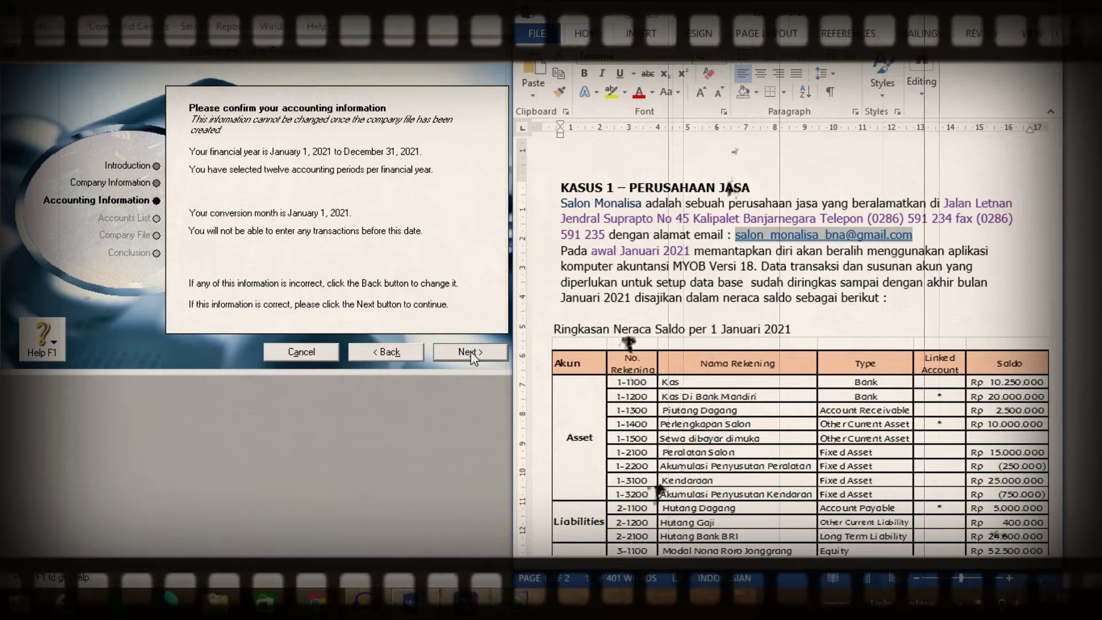
# Accept the accounting information, start from one of the accounts lists provided by MYOB Accounting, and choose the Service industry classification.
pyautogui.click(470, 352)
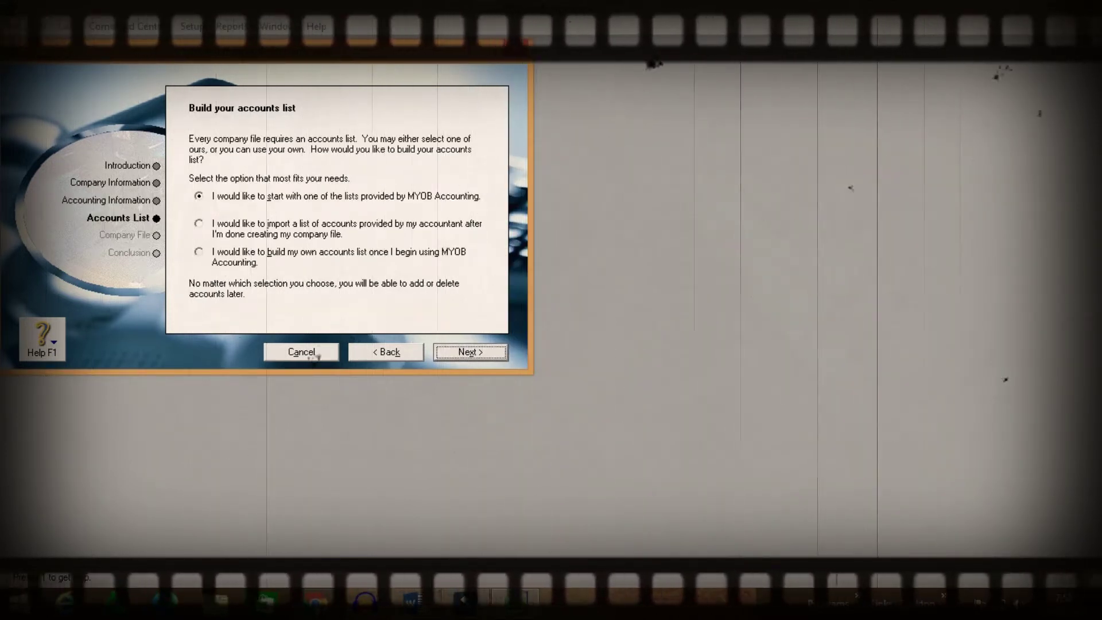
pyautogui.click(414, 601)
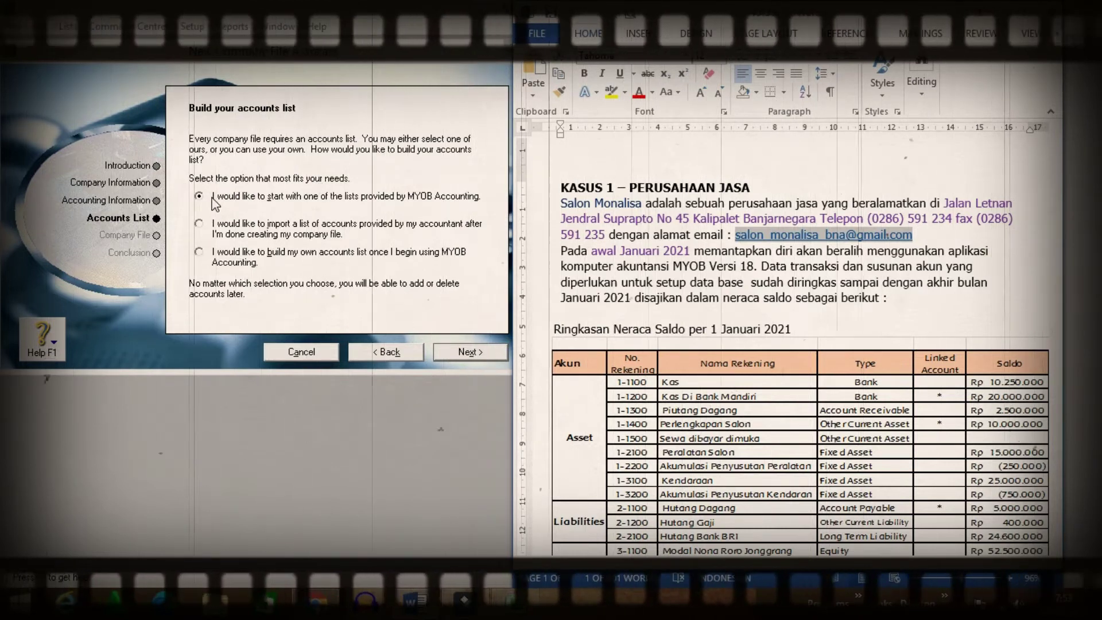
pyautogui.click(459, 357)
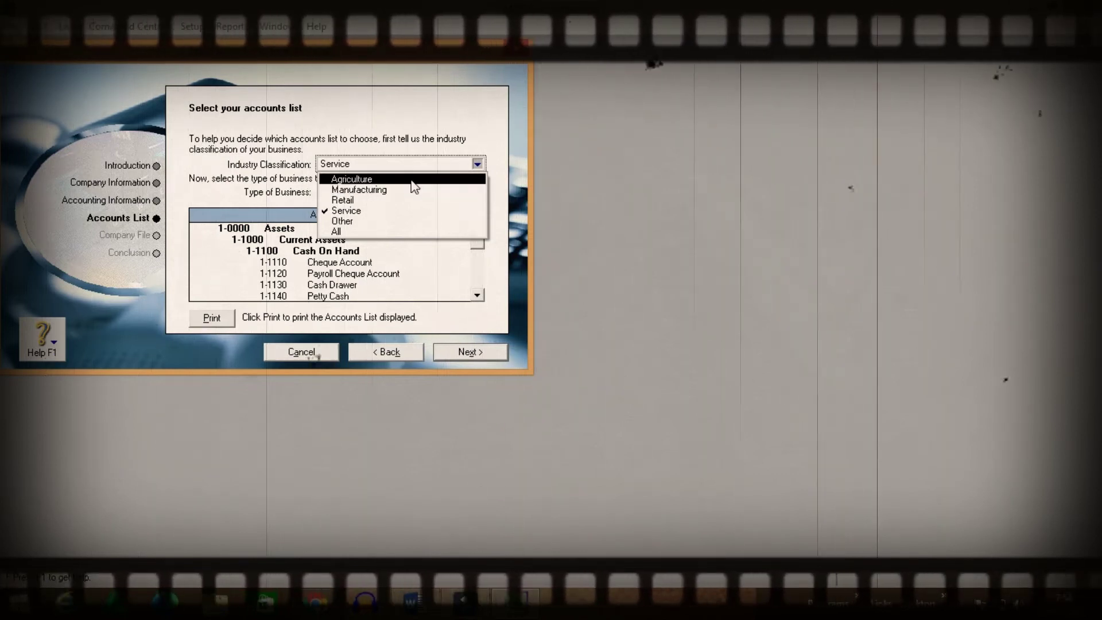
pyautogui.click(396, 211)
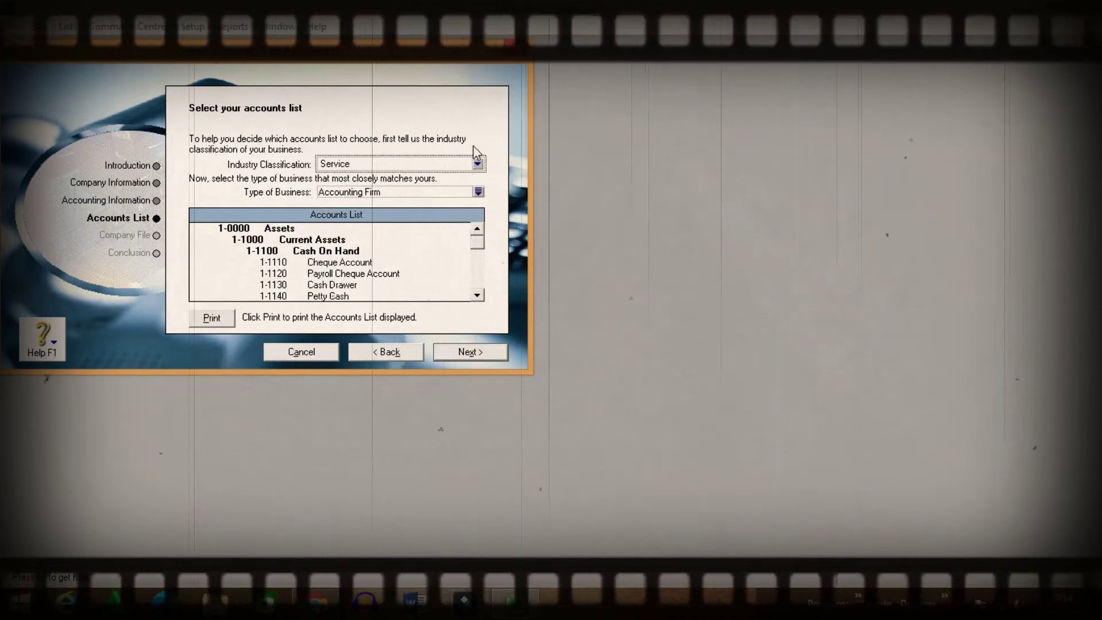
# Choose Barber Shop/Beauty Salon as the type of business for the provided accounts list.
pyautogui.click(478, 193)
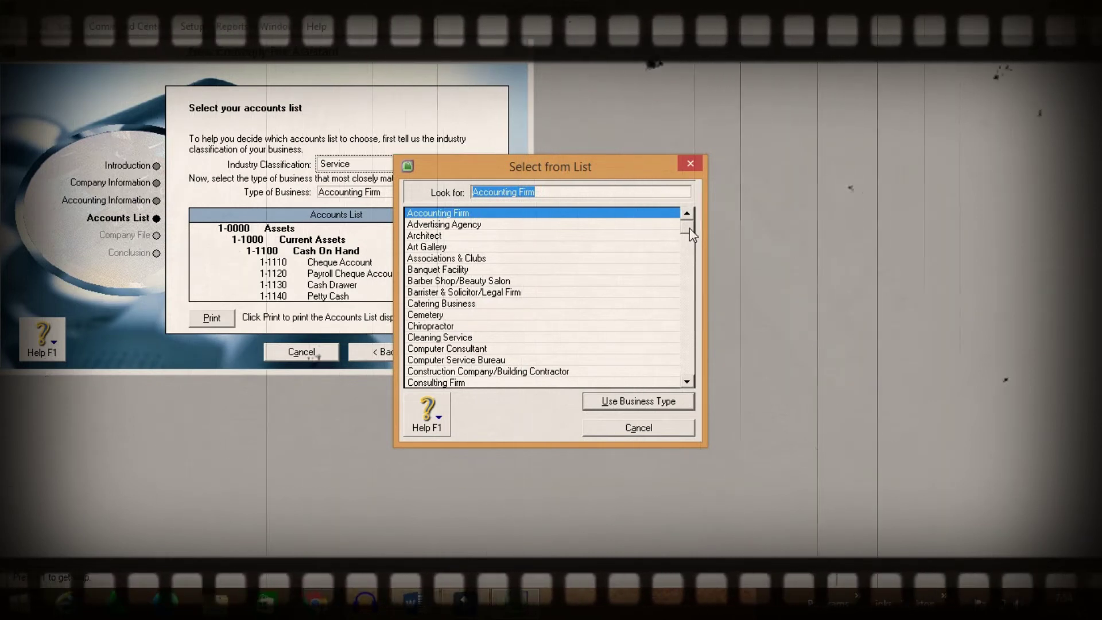
pyautogui.moveTo(684, 266); pyautogui.dragTo(690, 369)
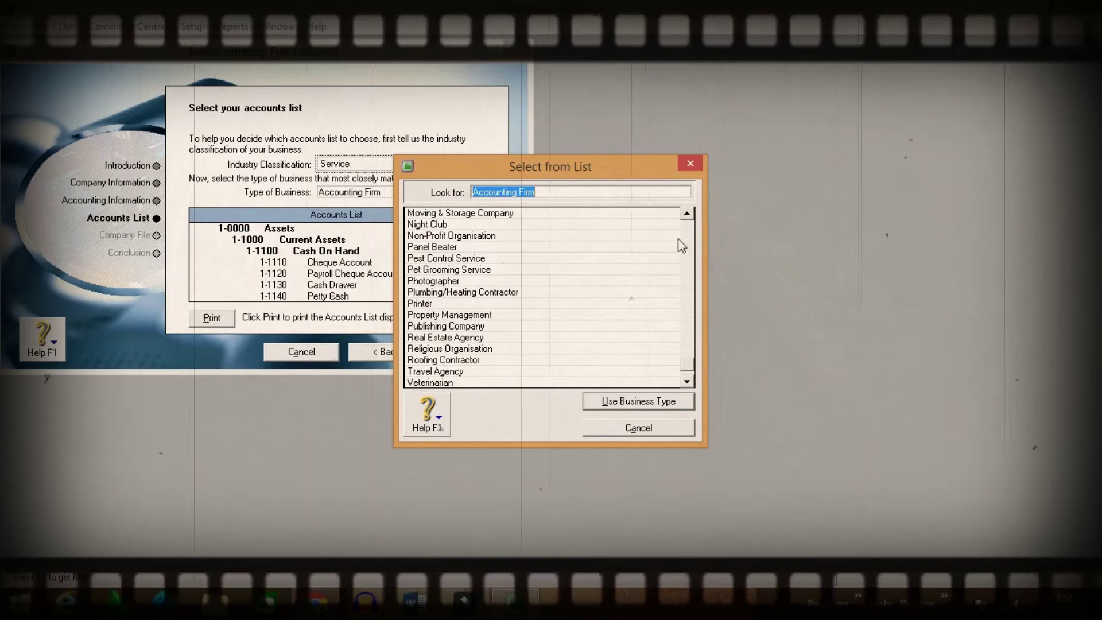
pyautogui.click(688, 214)
pyautogui.scroll(4, 688, 214)
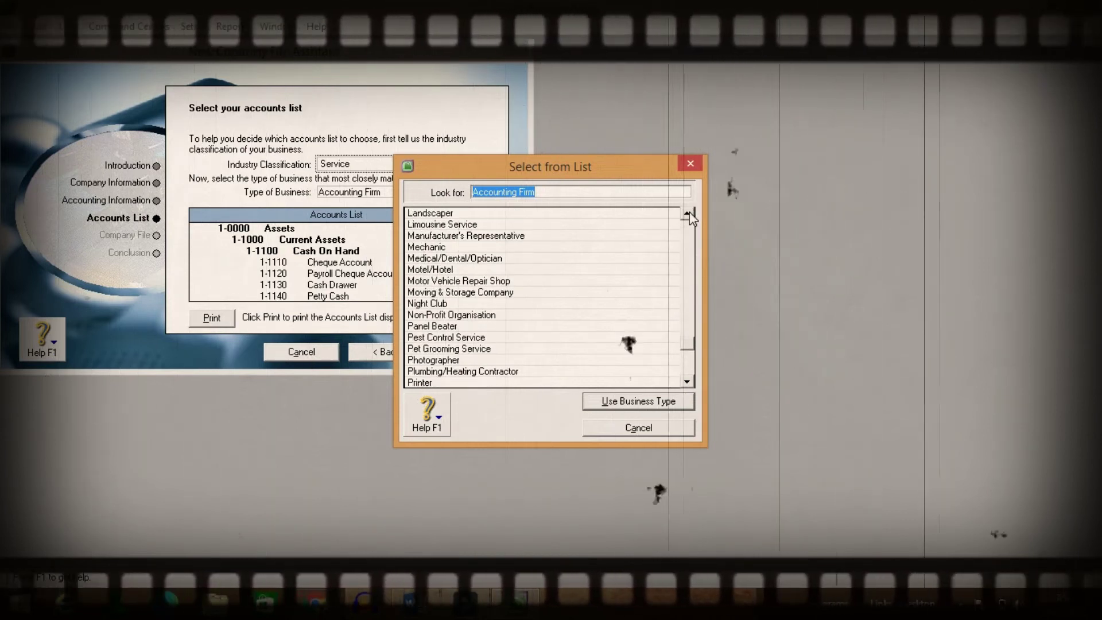
pyautogui.scroll(4, 689, 217)
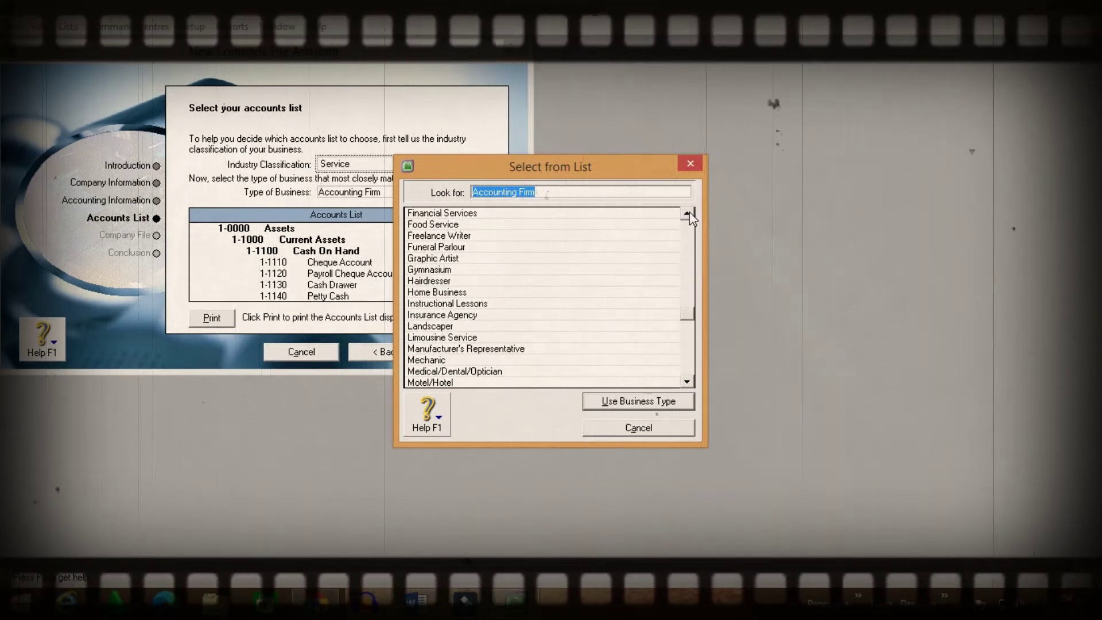
pyautogui.scroll(1, 690, 217)
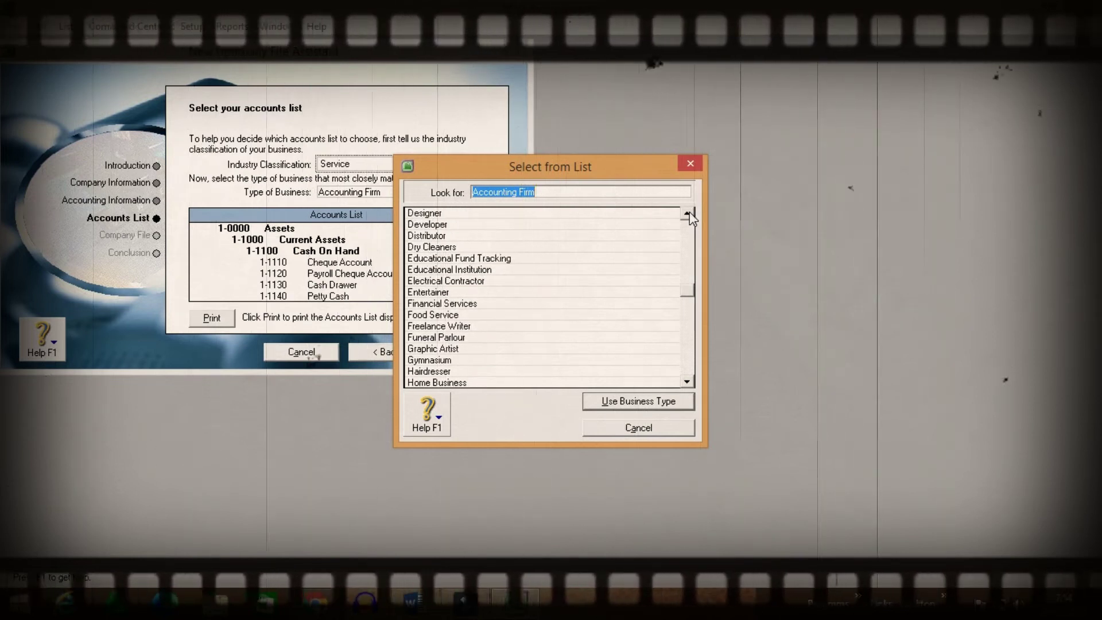
pyautogui.scroll(3, 690, 217)
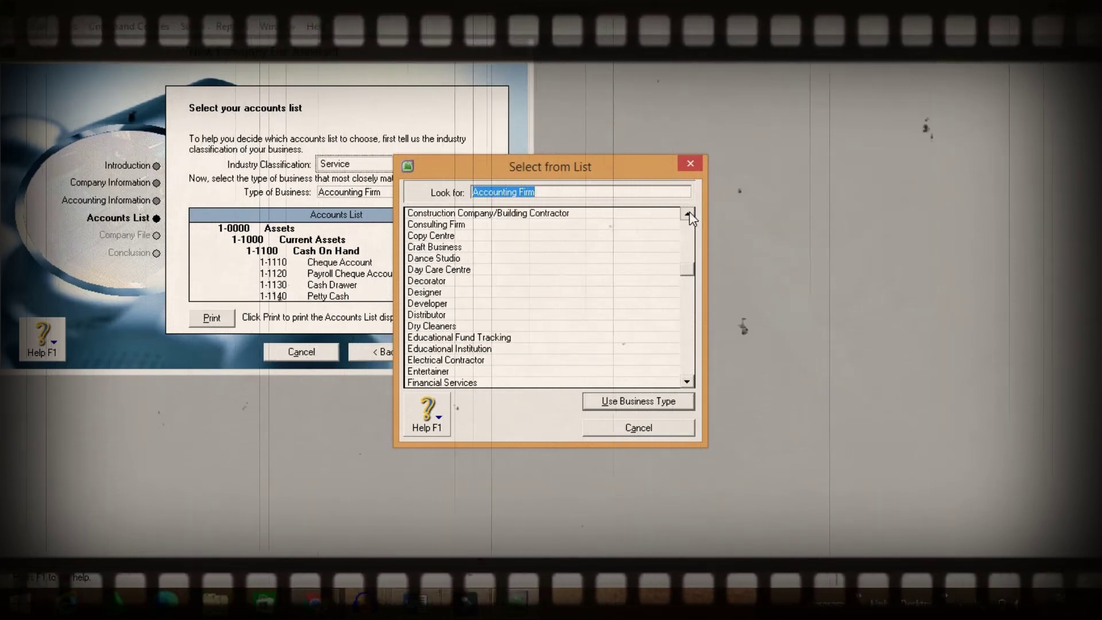
pyautogui.scroll(5, 690, 217)
pyautogui.click(525, 281)
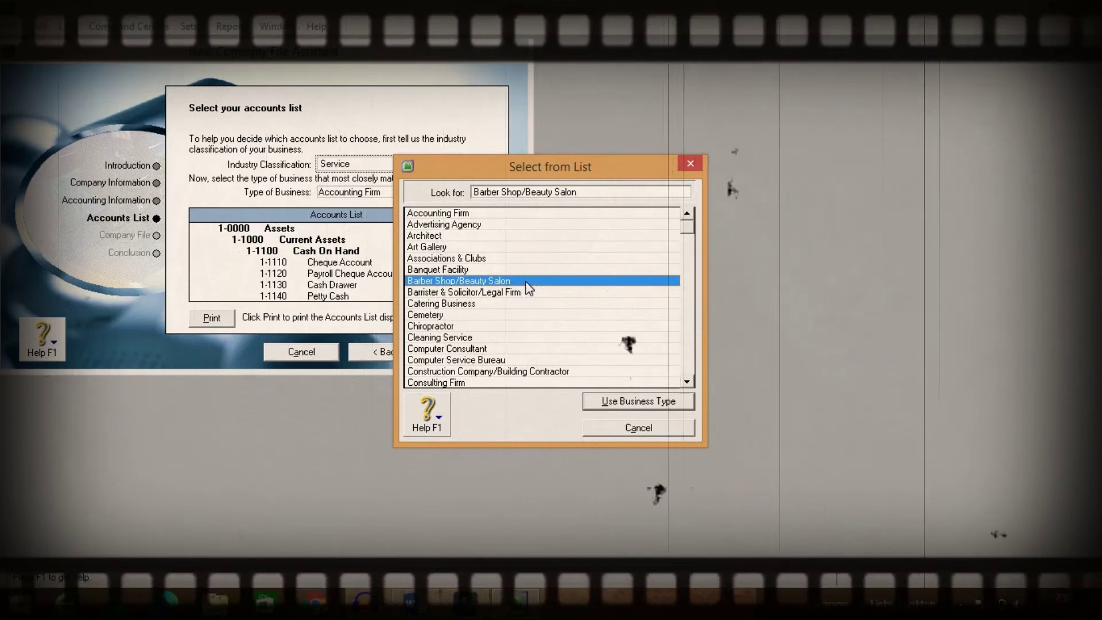
pyautogui.click(661, 403)
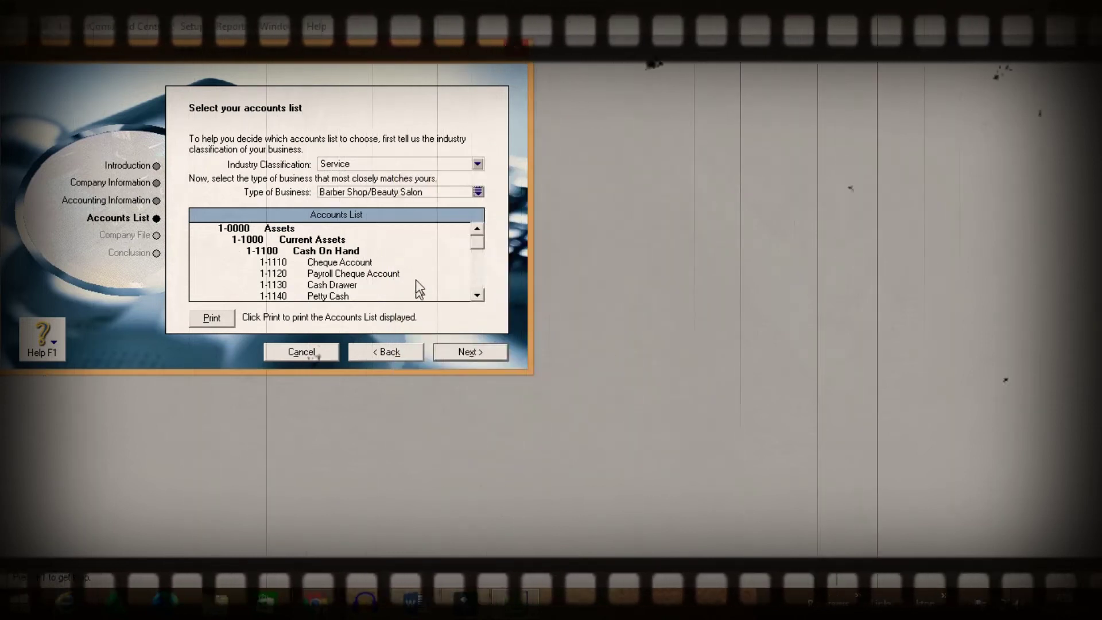
# Examine the accounts provided for the Barber Shop/Beauty Salon business, from Assets through to Other Expenses.
pyautogui.click(478, 295)
pyautogui.click(477, 295)
pyautogui.click(477, 295)
pyautogui.click(477, 296)
pyautogui.click(477, 295)
pyautogui.click(477, 296)
pyautogui.click(477, 296)
pyautogui.click(477, 296)
pyautogui.click(477, 296)
pyautogui.click(477, 295)
pyautogui.click(477, 295)
pyautogui.click(478, 296)
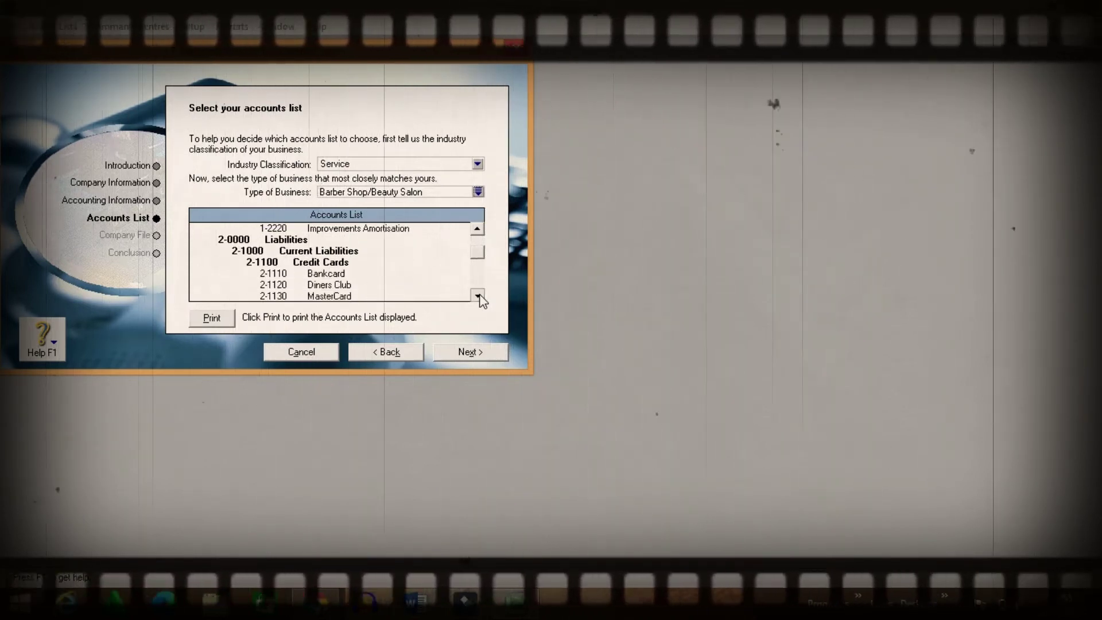
pyautogui.click(477, 295)
pyautogui.click(477, 295)
pyautogui.click(477, 295)
pyautogui.click(477, 295)
pyautogui.click(478, 296)
pyautogui.click(477, 296)
pyautogui.click(477, 295)
pyautogui.click(478, 295)
pyautogui.click(477, 295)
pyautogui.click(478, 295)
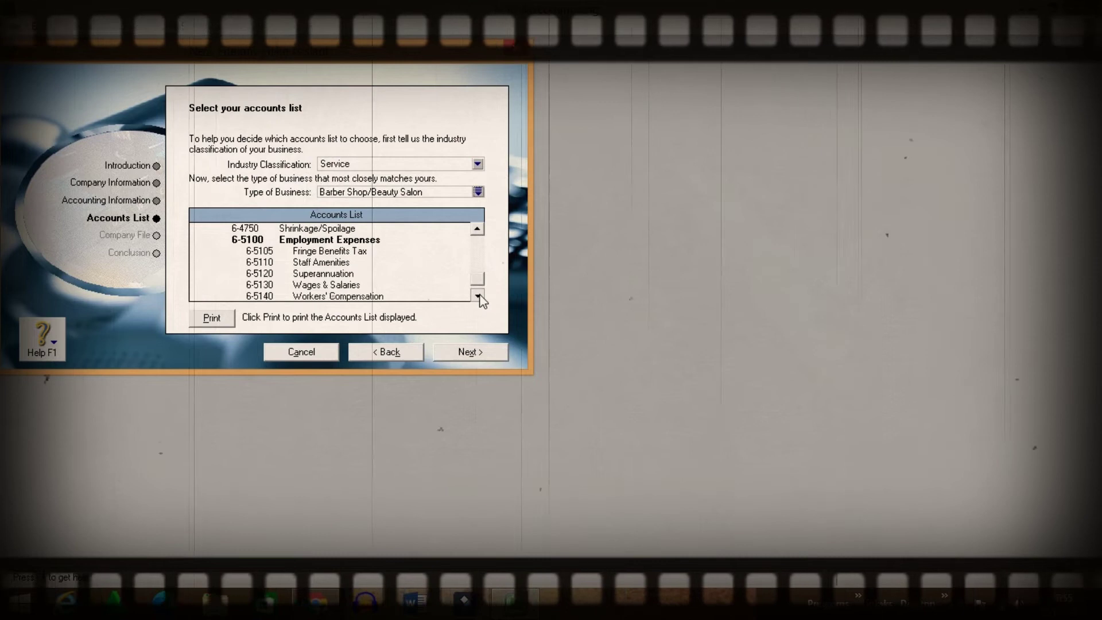
pyautogui.click(477, 296)
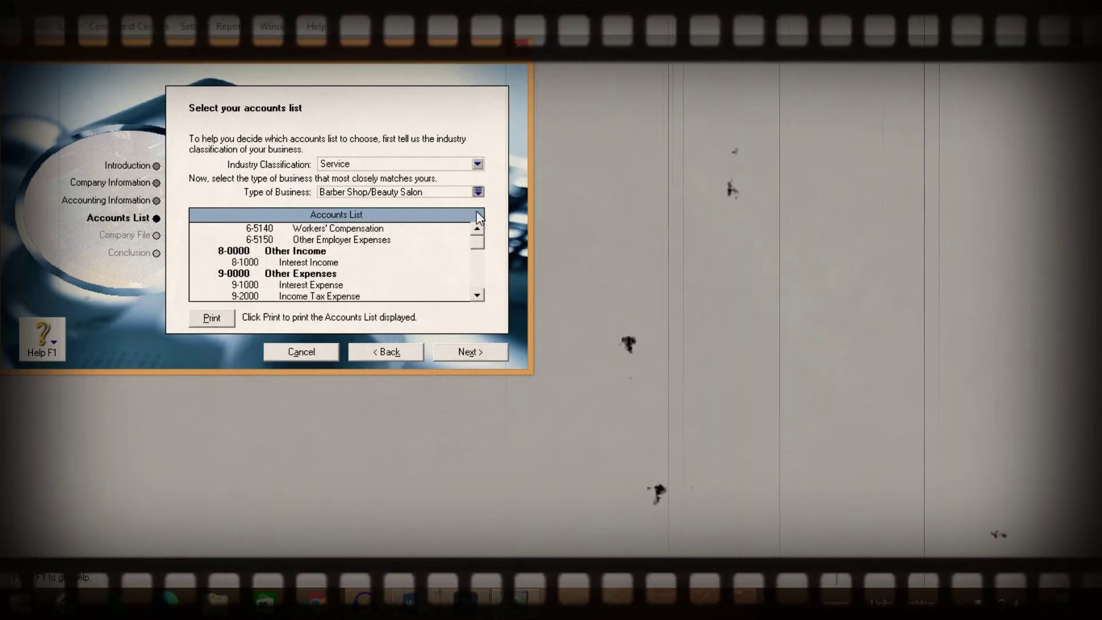
pyautogui.moveTo(480, 284); pyautogui.dragTo(487, 229)
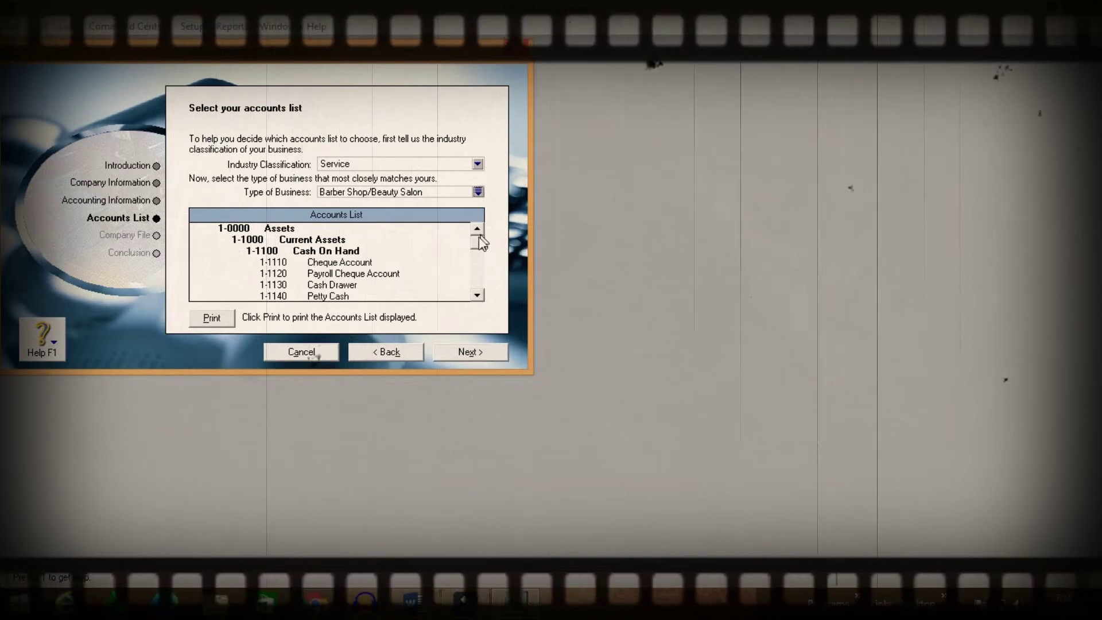
pyautogui.moveTo(478, 242); pyautogui.dragTo(479, 258)
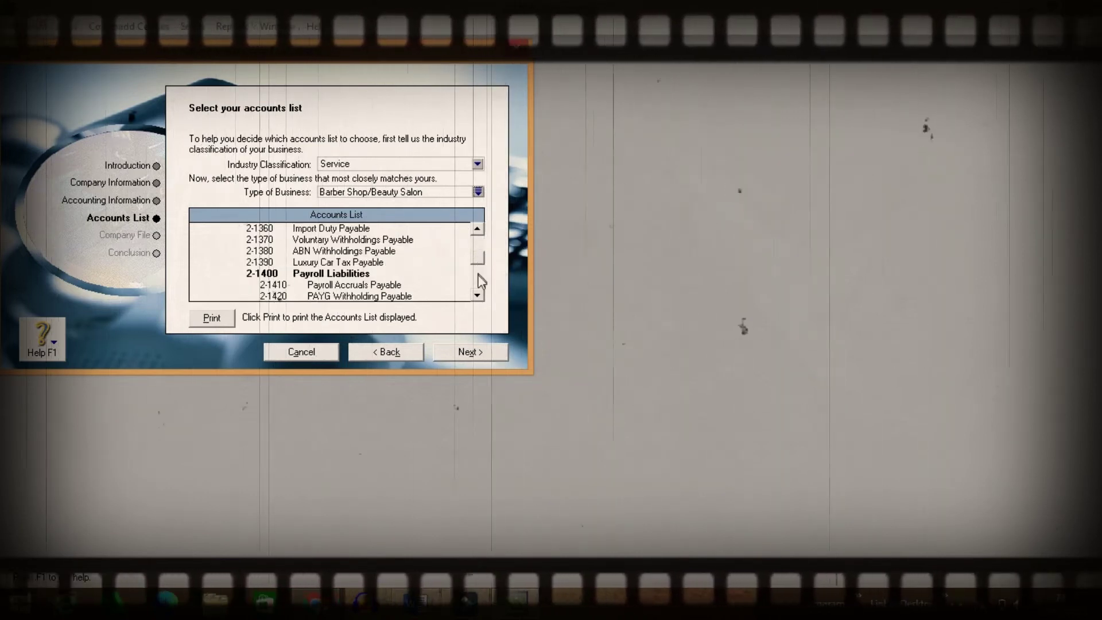
pyautogui.scroll(-4, 478, 299)
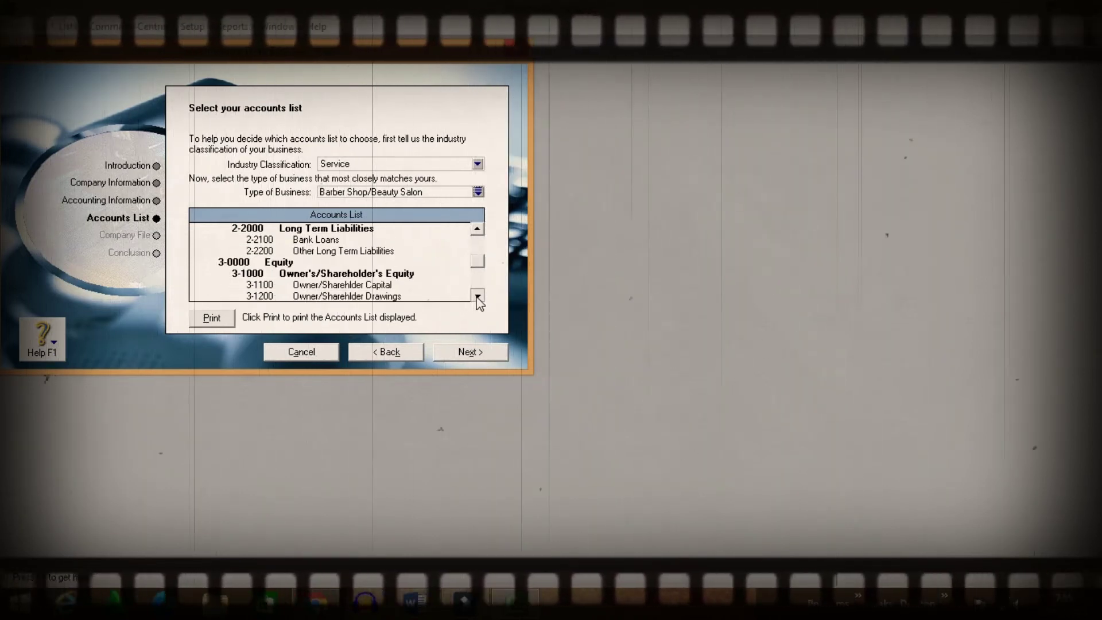
pyautogui.scroll(-4, 478, 301)
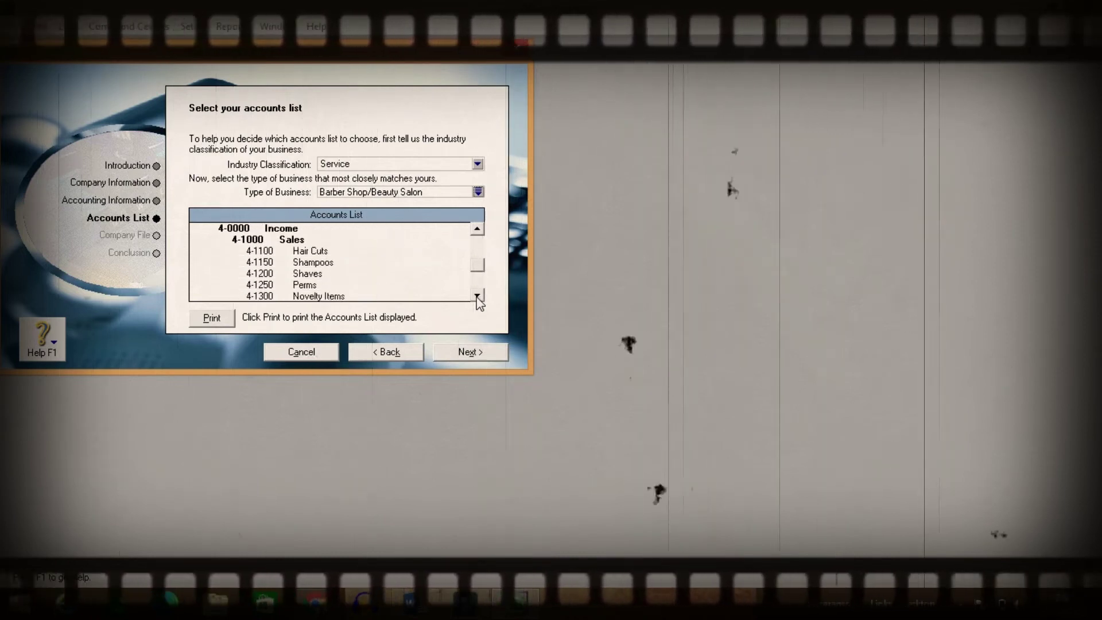
pyautogui.scroll(-4, 479, 301)
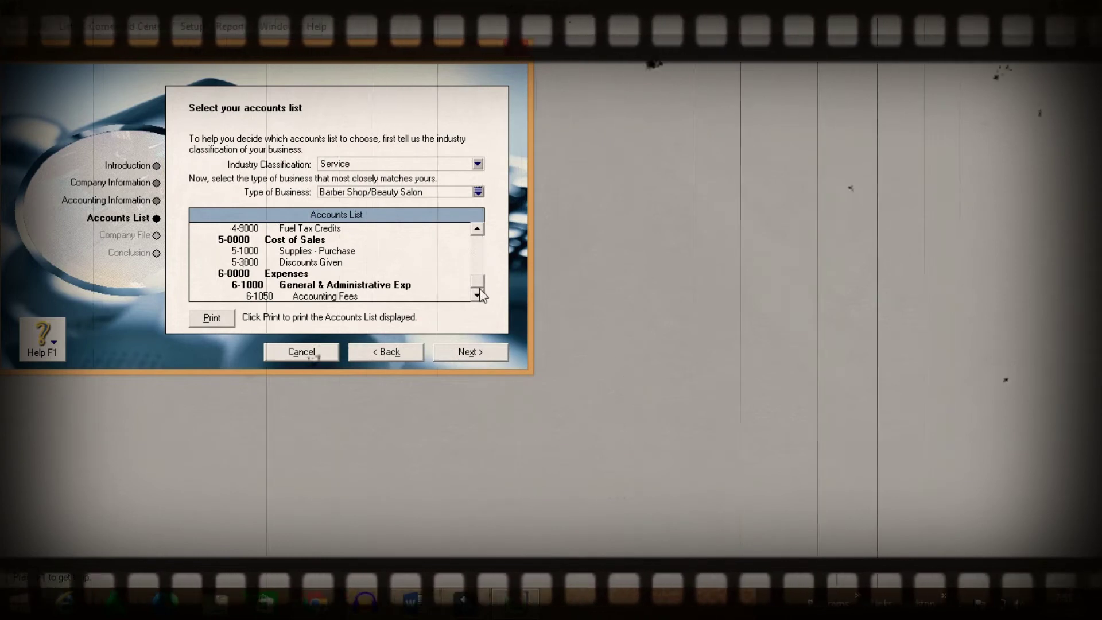
pyautogui.scroll(-5, 481, 296)
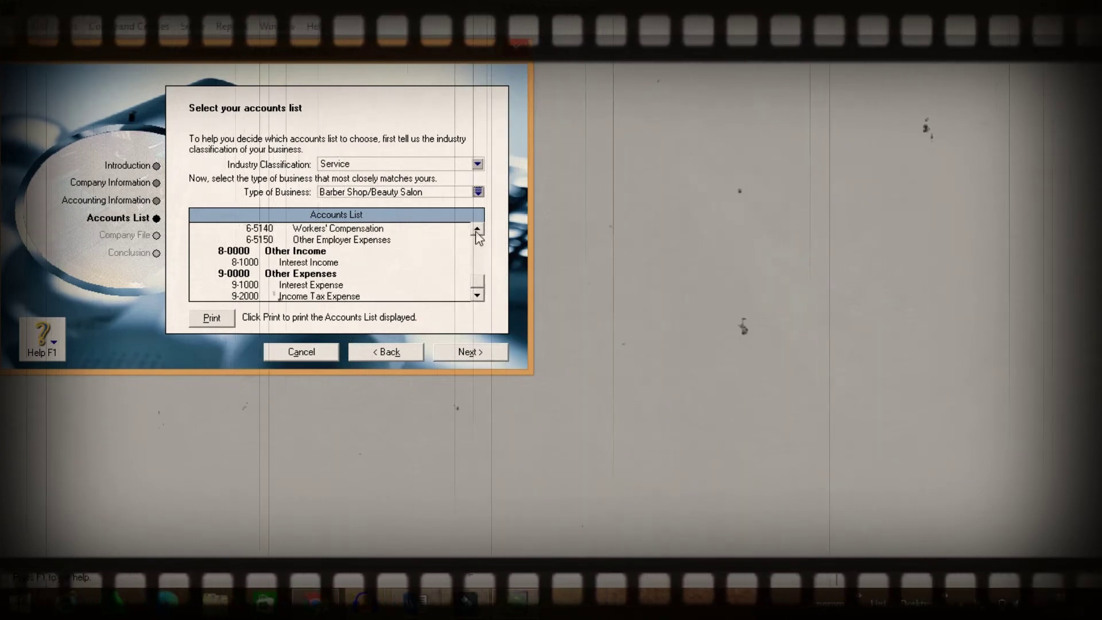
pyautogui.scroll(8, 479, 234)
pyautogui.scroll(10, 479, 233)
pyautogui.scroll(10, 479, 231)
pyautogui.scroll(8, 480, 232)
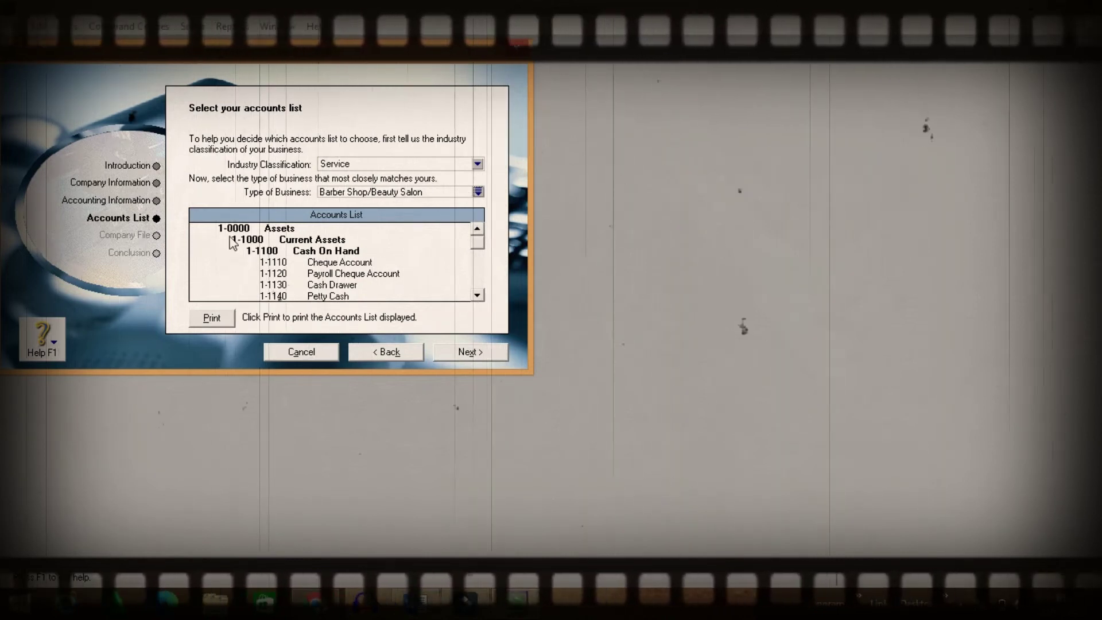
# Return to the accounts list options, choose to build your own accounts list once using MYOB Accounting, and proceed to the company file.
pyautogui.click(377, 356)
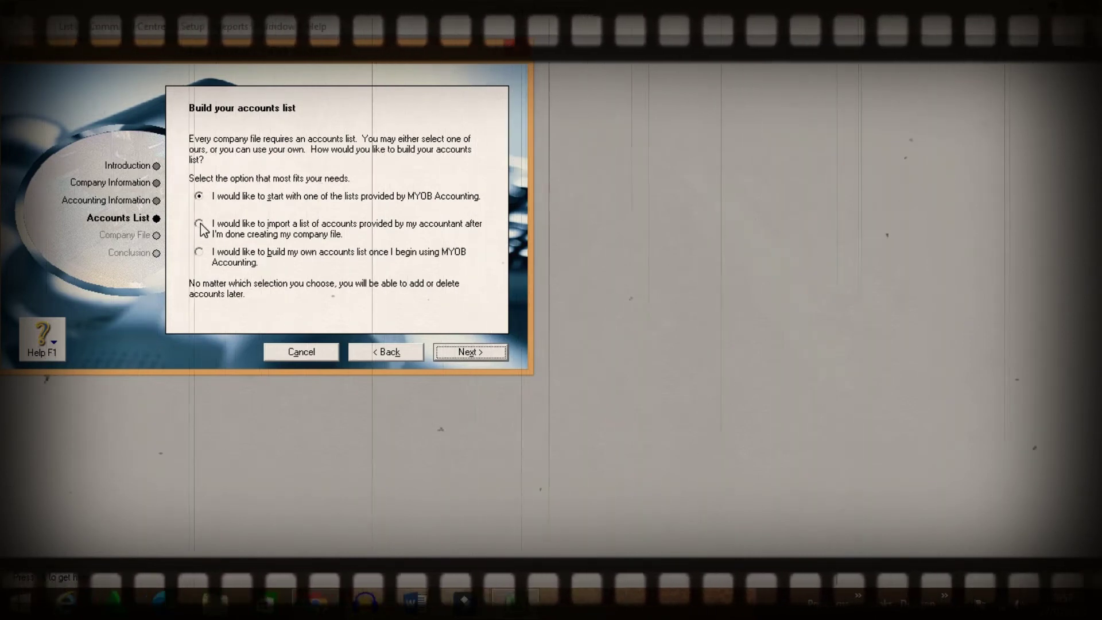
pyautogui.click(200, 224)
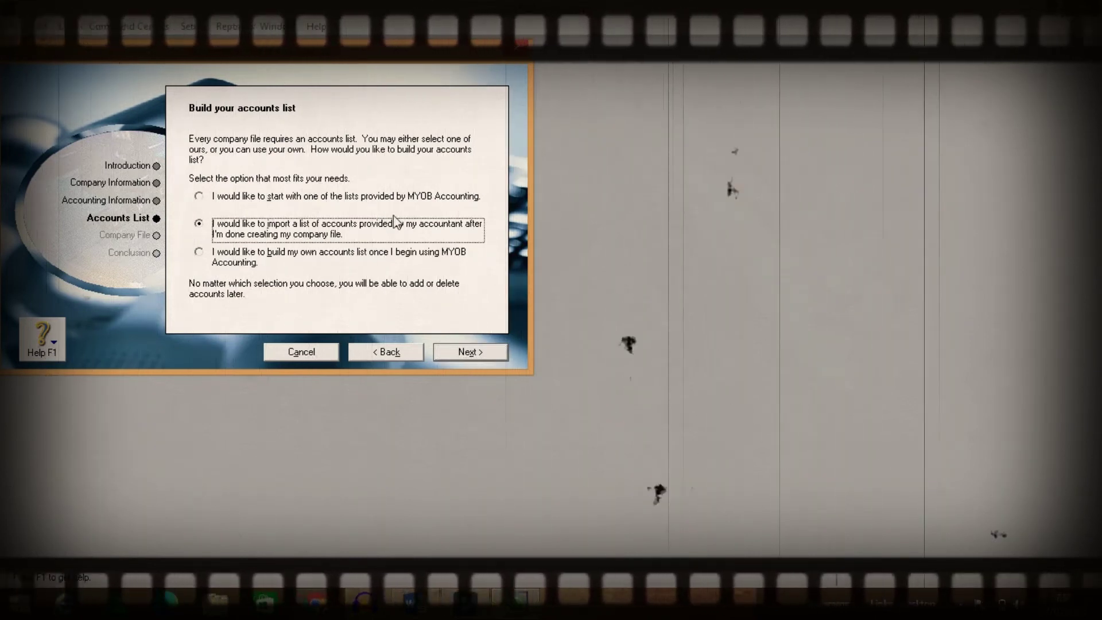
pyautogui.click(198, 252)
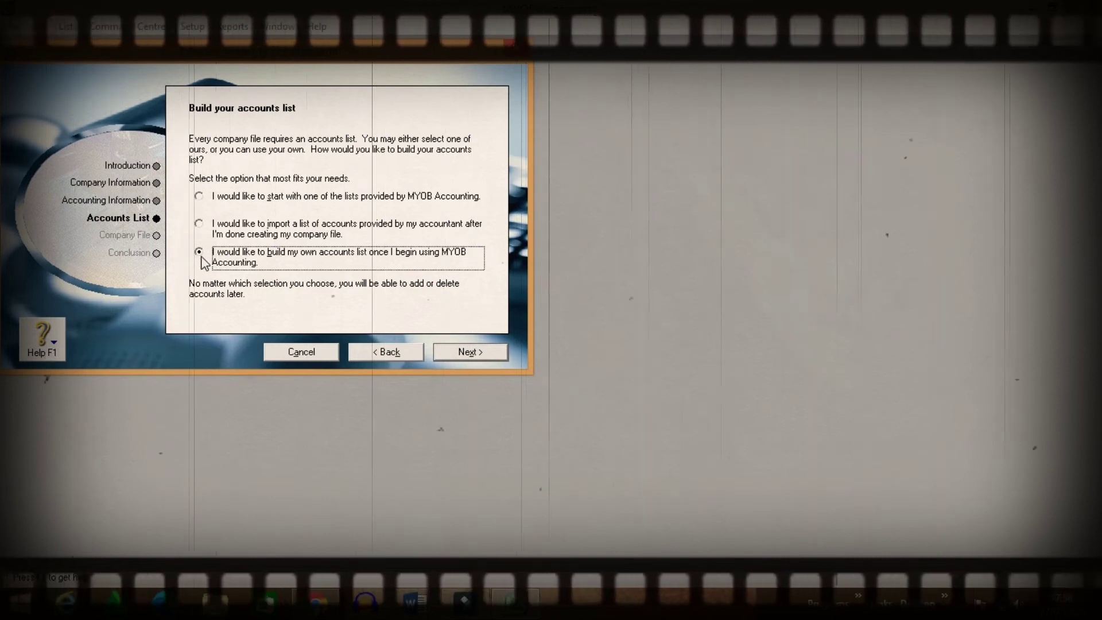
pyautogui.click(479, 355)
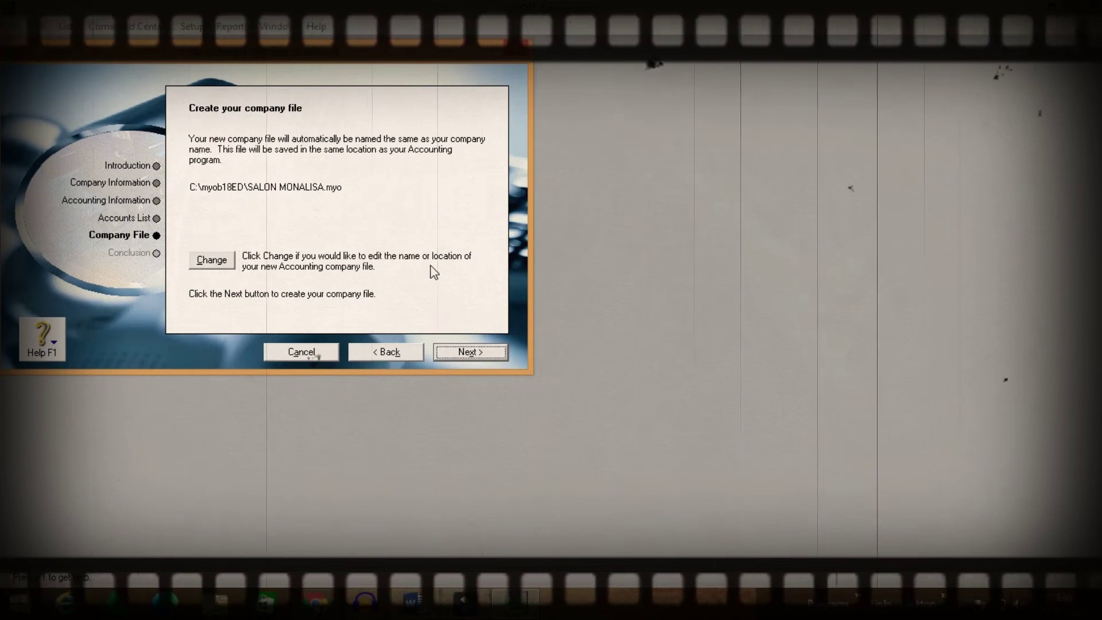
# Change the company file's location to D:\MEDIA PEMBELAJARAN BUKU MGMP\myob, keeping the file name SALON MONALISA.
pyautogui.click(215, 262)
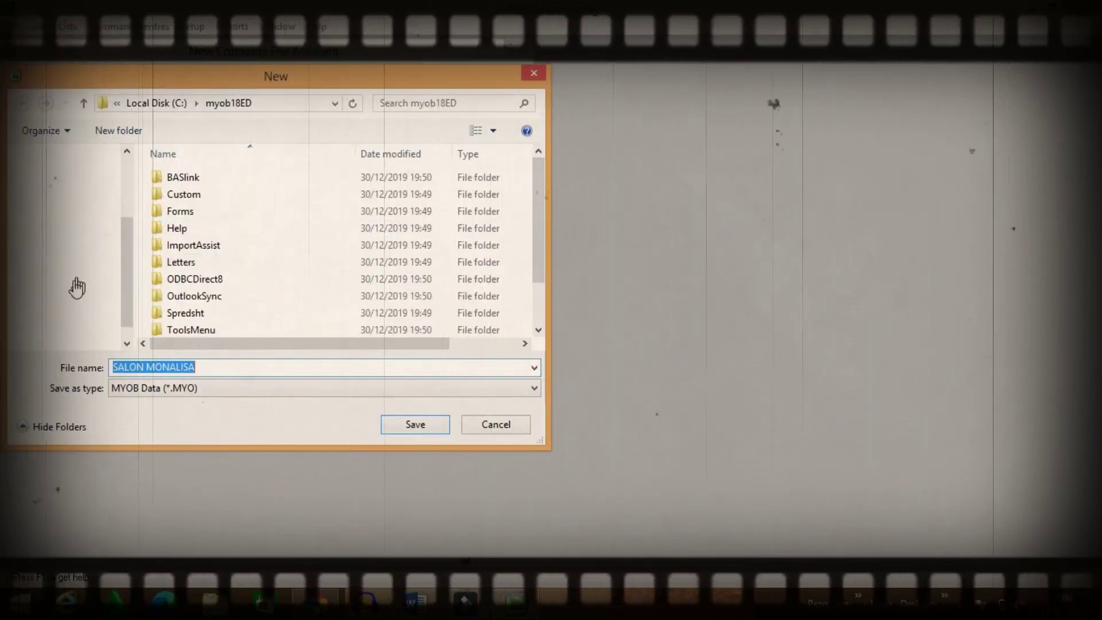
pyautogui.click(68, 305)
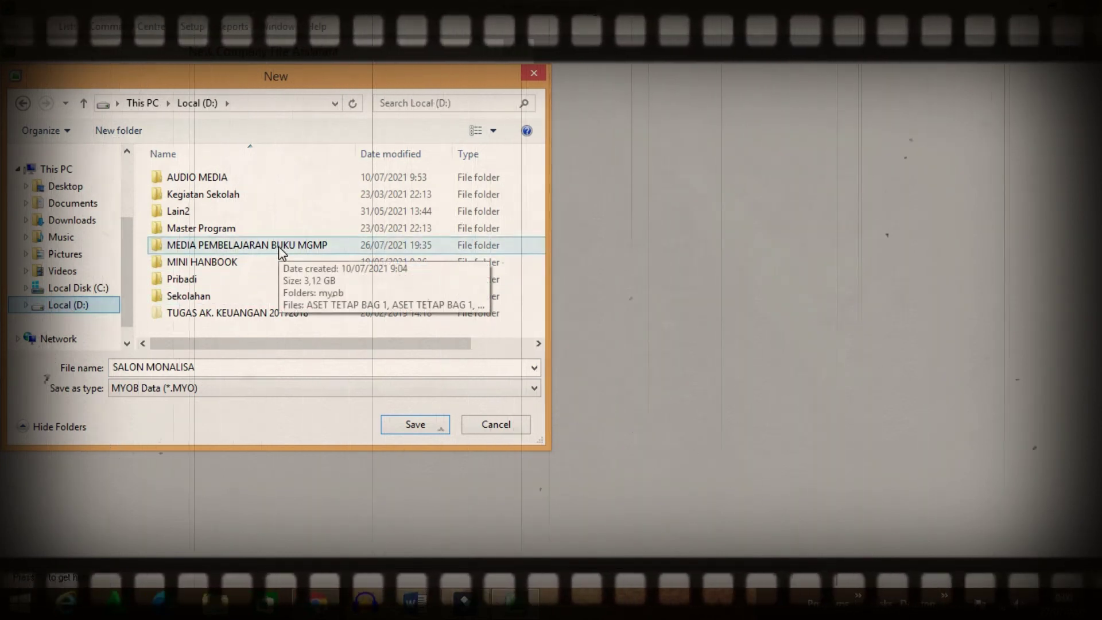
pyautogui.doubleClick(279, 248)
pyautogui.doubleClick(204, 215)
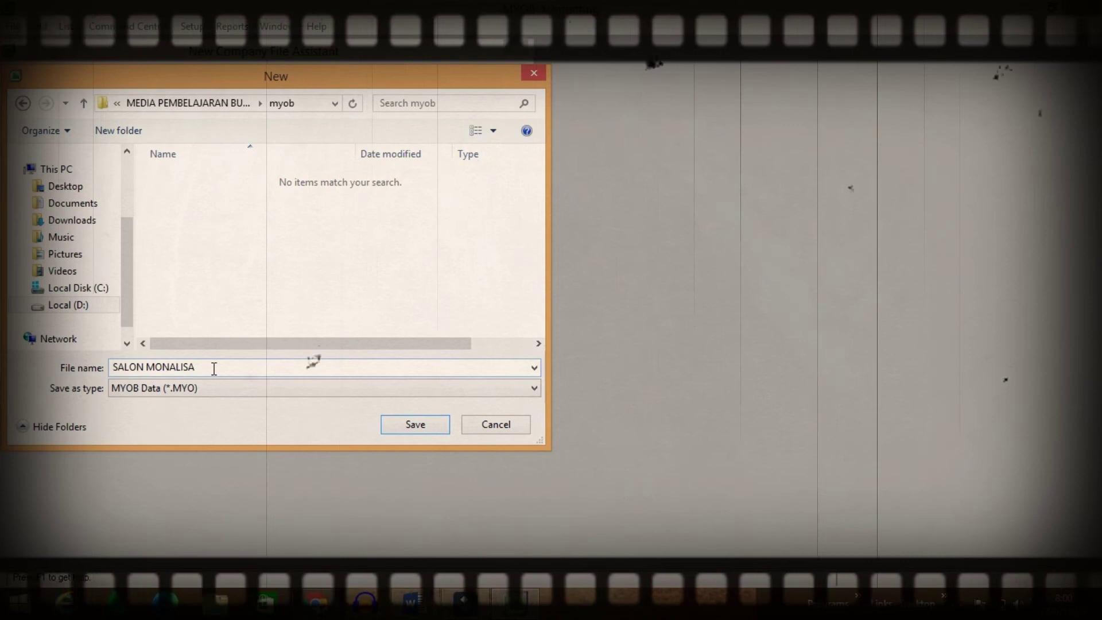
pyautogui.click(214, 368)
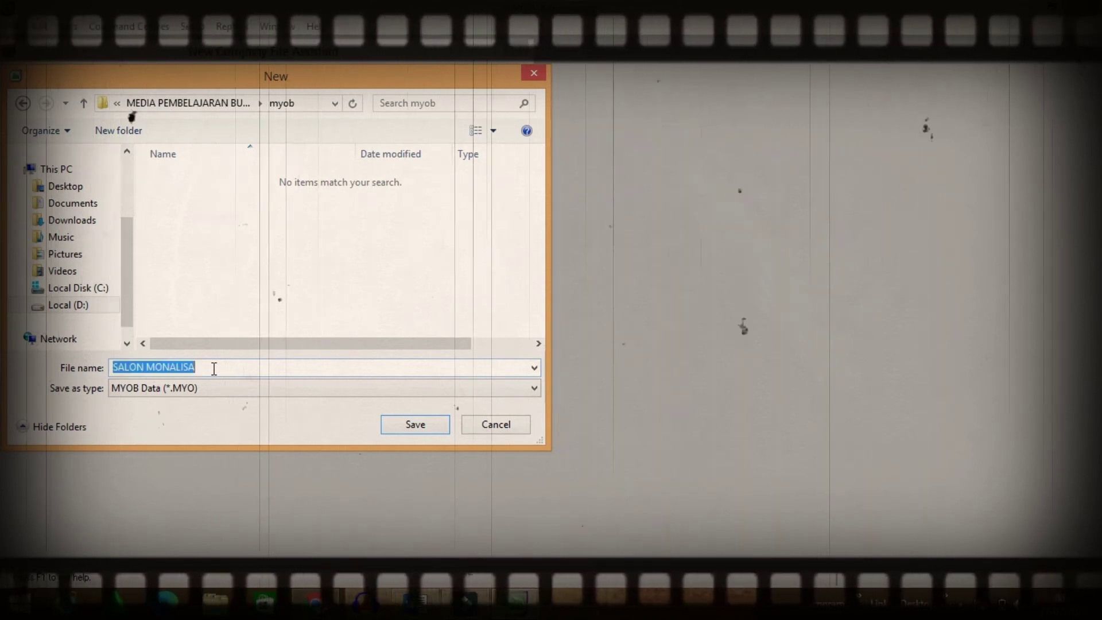
pyautogui.click(213, 368)
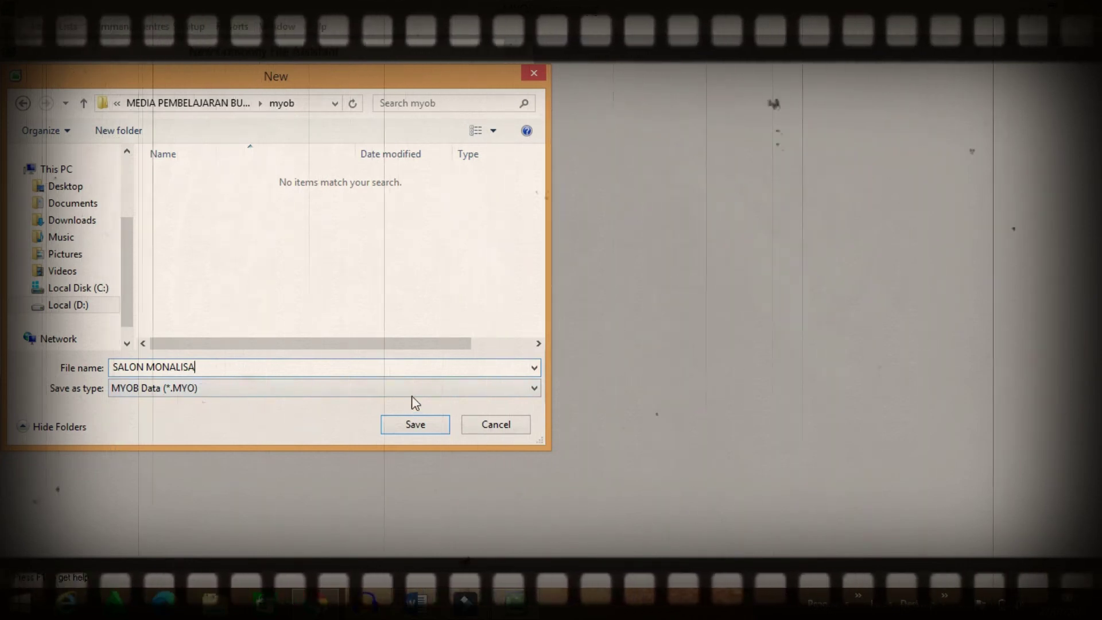
pyautogui.click(416, 424)
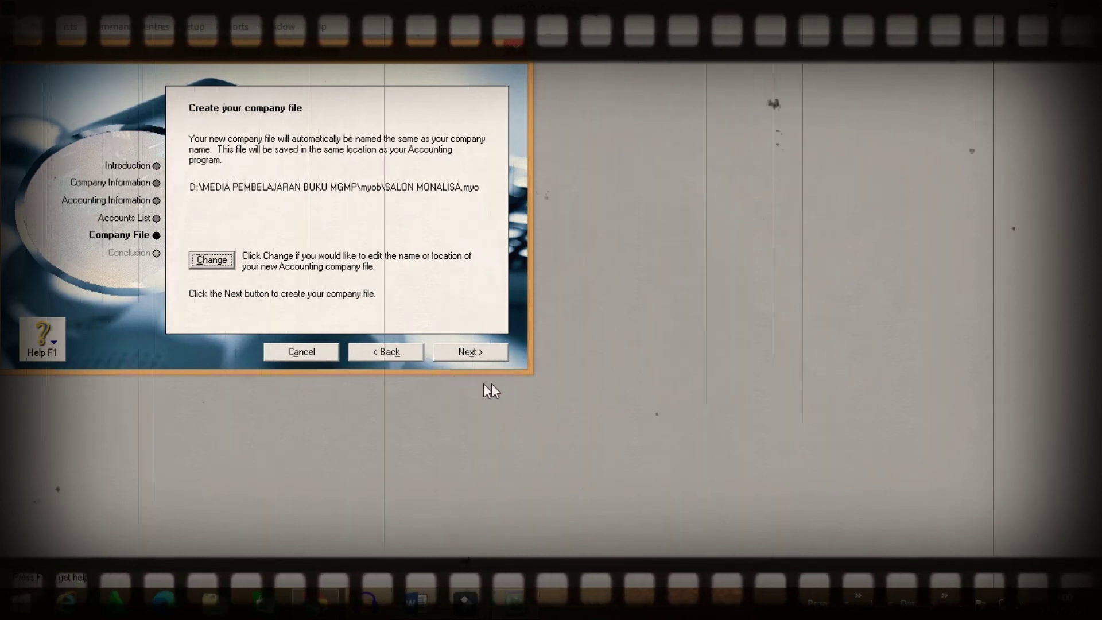
# Create the company file, continue to the Setup Assistant and close it to reach the Command Centre.
pyautogui.click(474, 353)
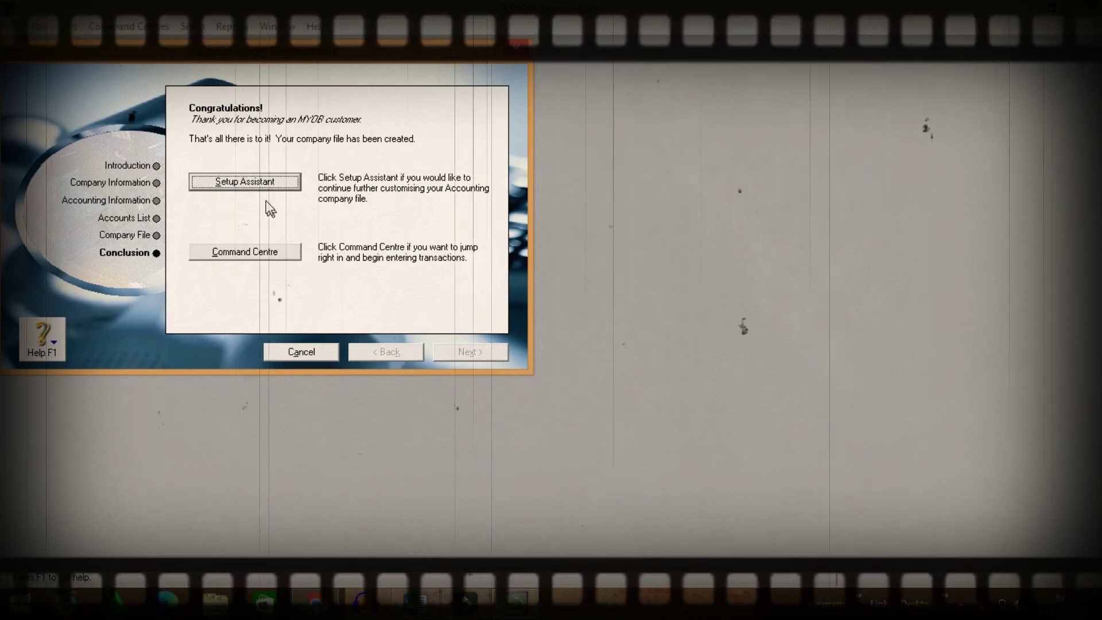
pyautogui.click(278, 182)
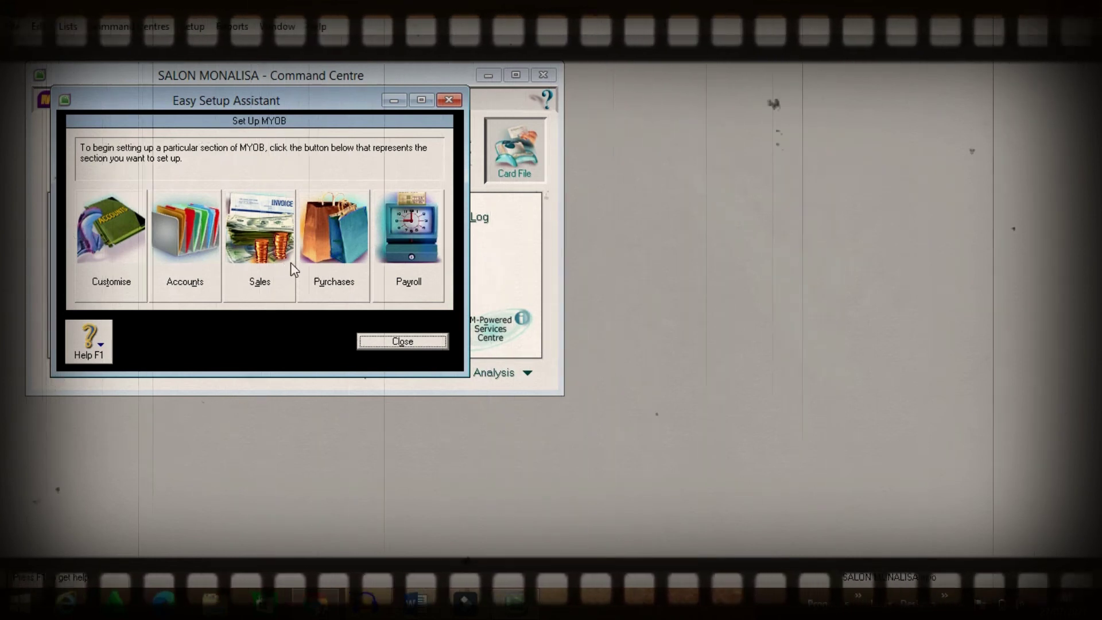
pyautogui.click(398, 344)
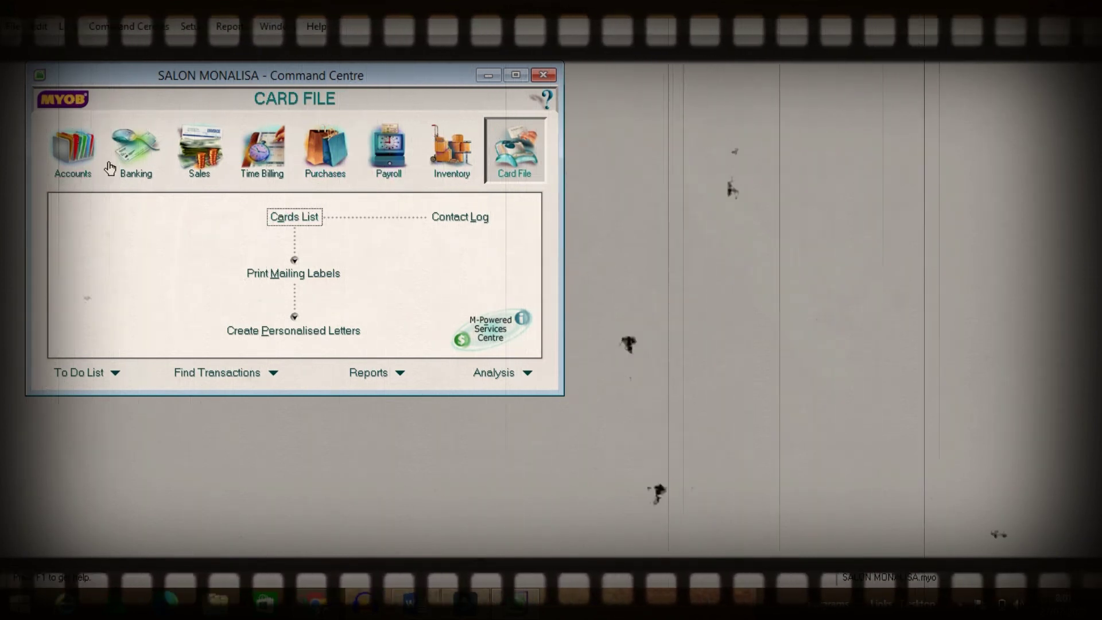
# Look through the Command Centre modules, including Accounts, Banking, Time Billing, Purchases, Payroll and Inventory.
pyautogui.click(71, 157)
pyautogui.click(136, 152)
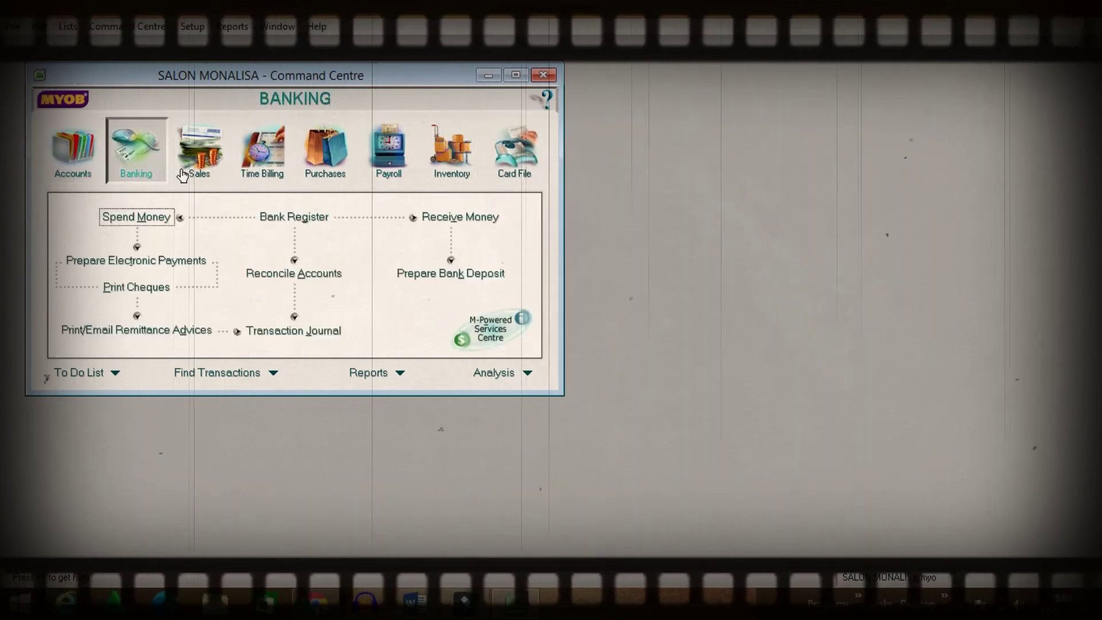
pyautogui.click(262, 154)
pyautogui.click(325, 153)
pyautogui.click(389, 170)
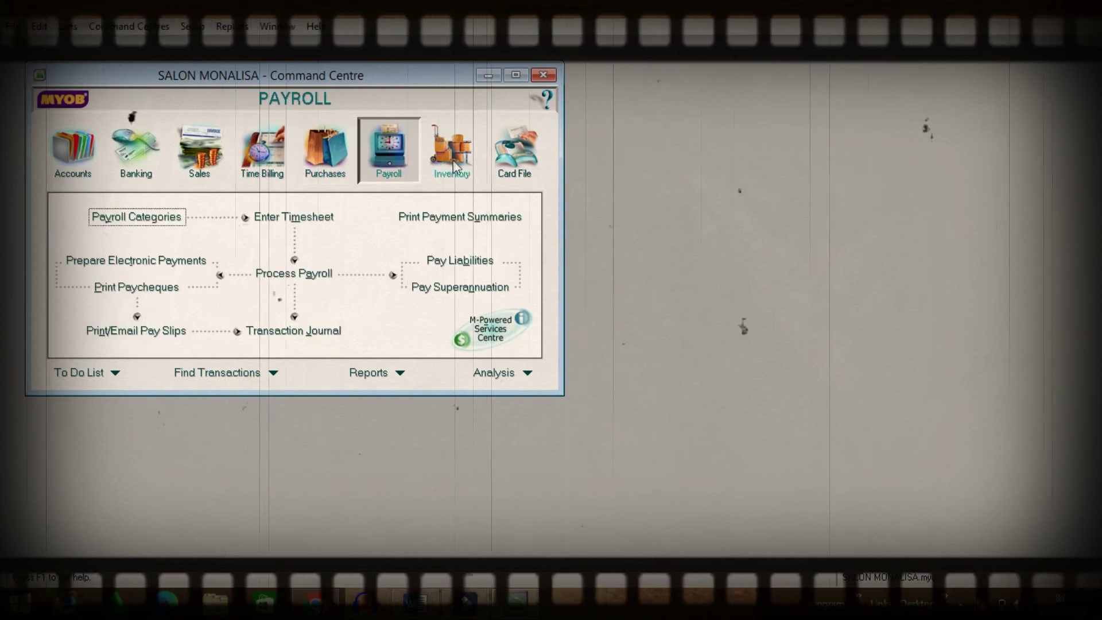
pyautogui.click(451, 153)
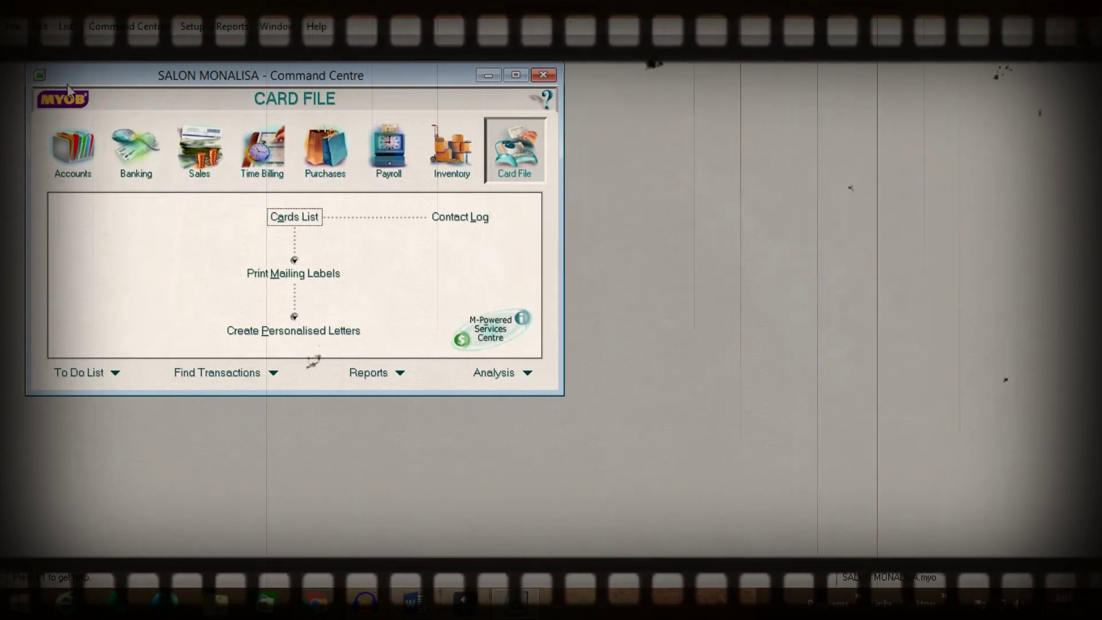
# Exit MYOB Accounting from the SALON MONALISA company file, returning to the desktop.
pyautogui.click(12, 27)
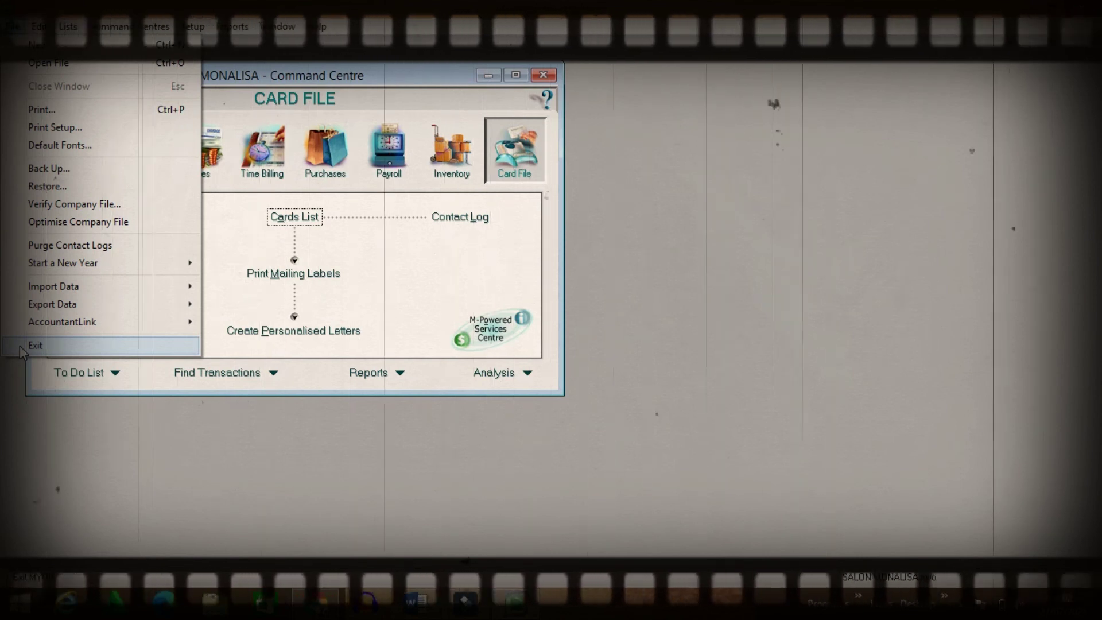
pyautogui.click(936, 228)
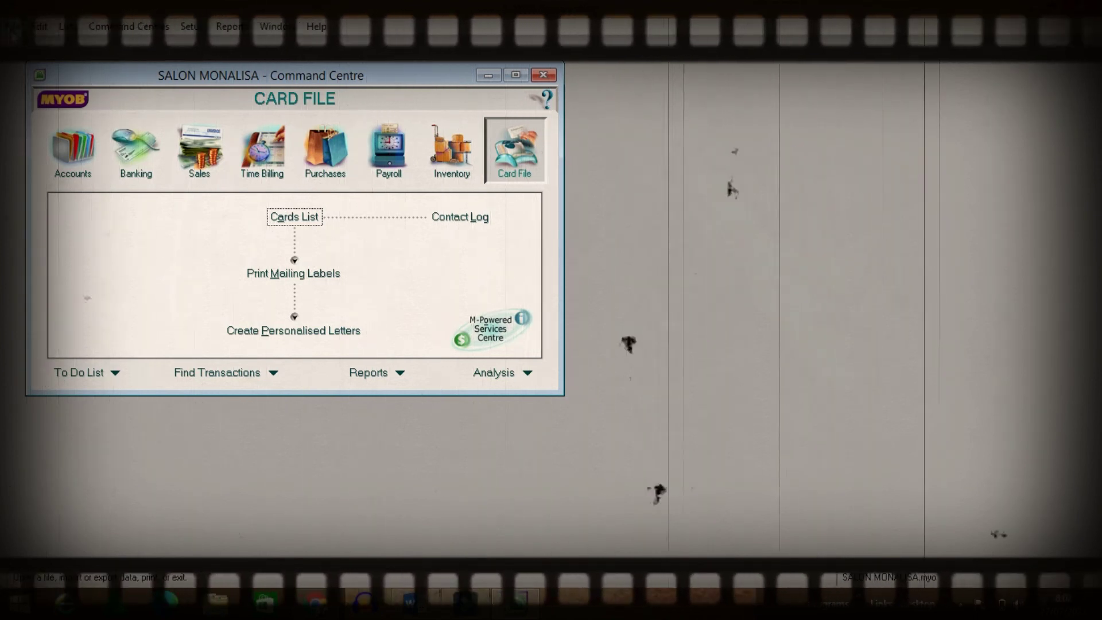
pyautogui.click(12, 29)
pyautogui.click(26, 348)
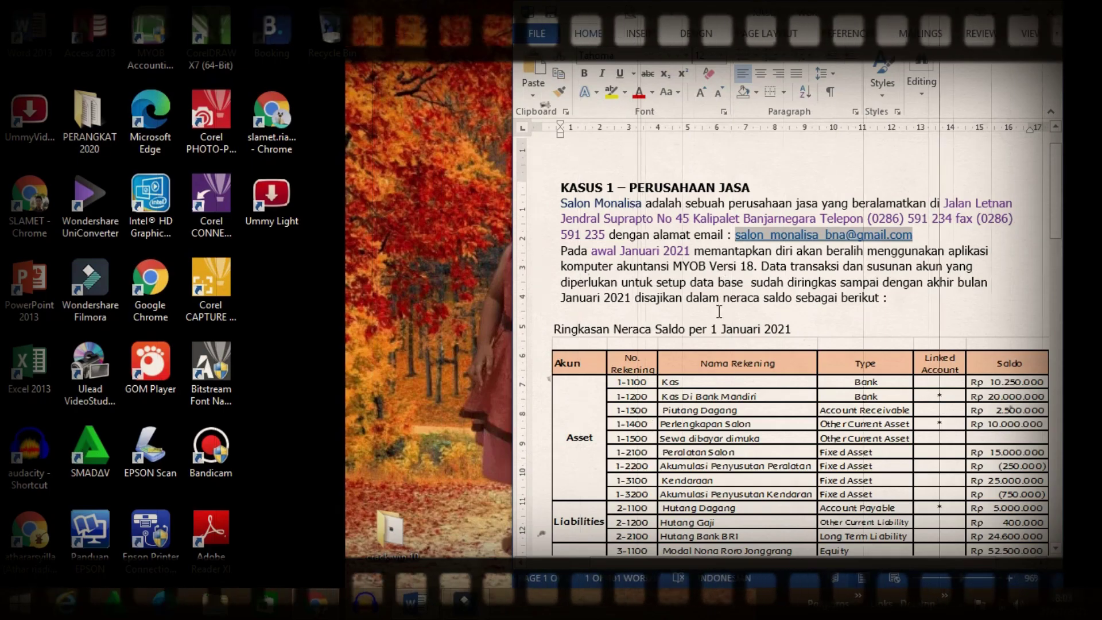
# Relaunch MYOB Accounting from the desktop and choose to open an existing company file in the welcome window.
pyautogui.click(161, 27)
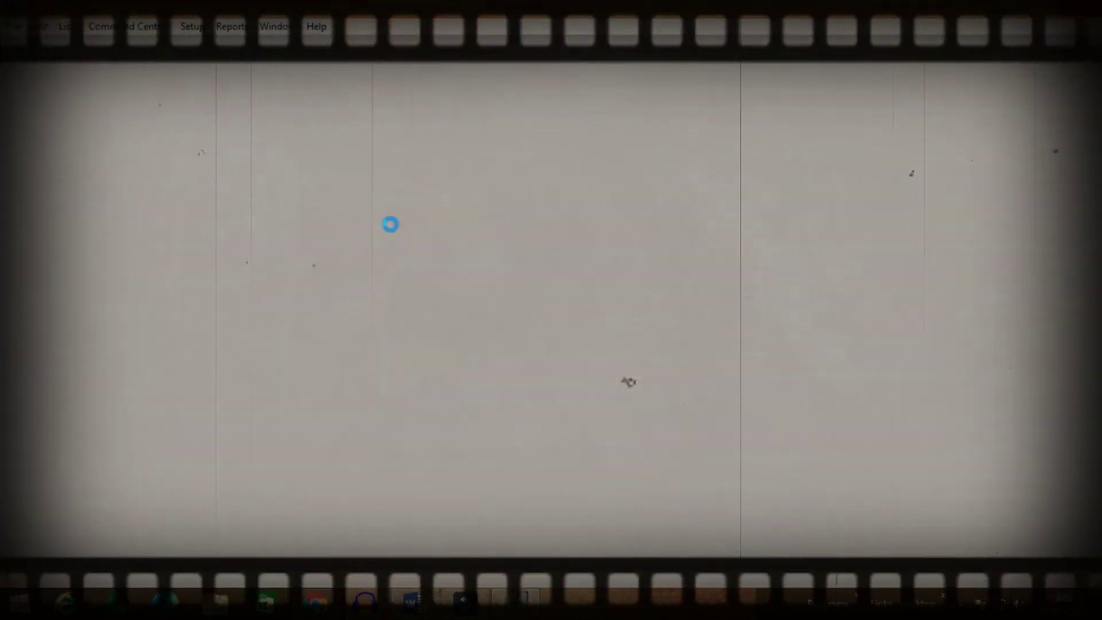
pyautogui.moveTo(360, 163); pyautogui.dragTo(62, 56)
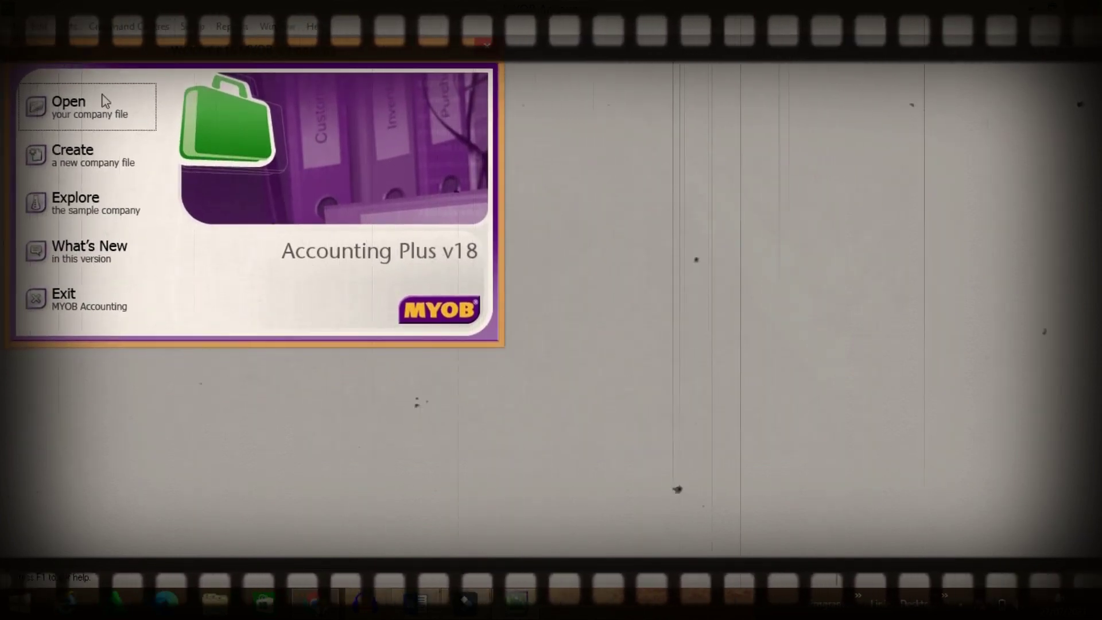
pyautogui.click(79, 118)
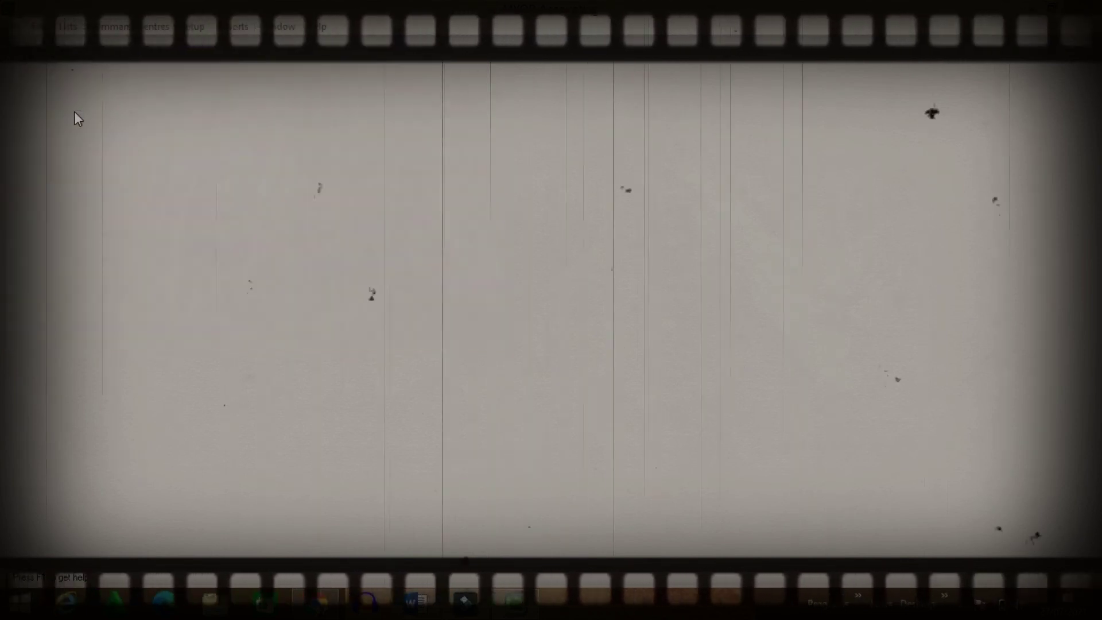
# Open SALON MONALISA.myo from D:\MEDIA PEMBELAJARAN BUKU MGMP\myob and sign on as Administrator with the password left blank.
pyautogui.click(80, 326)
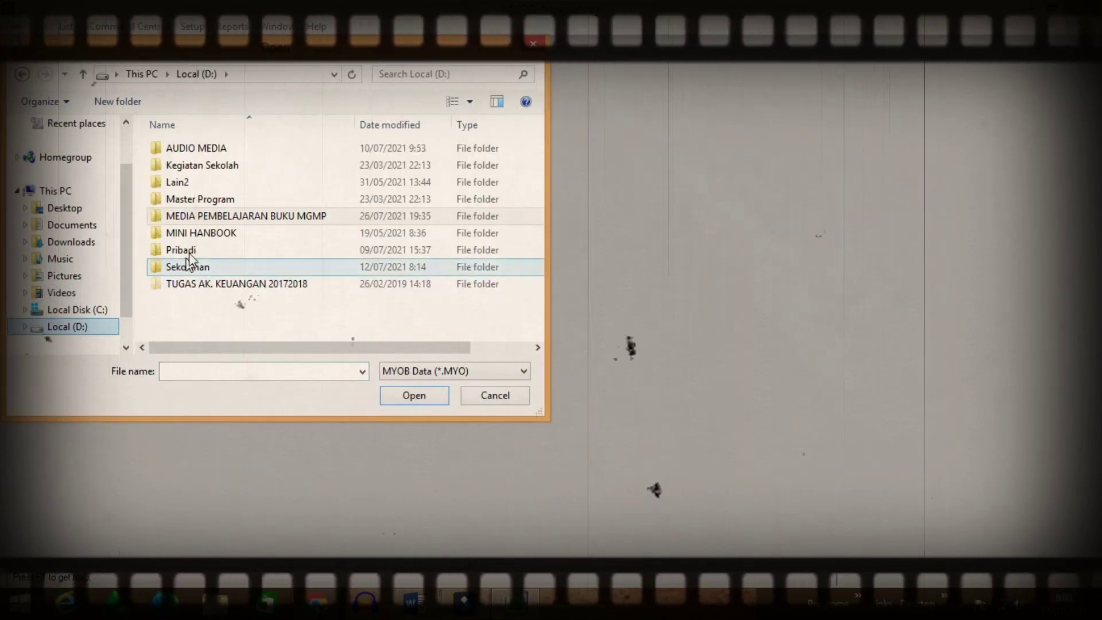
pyautogui.doubleClick(233, 215)
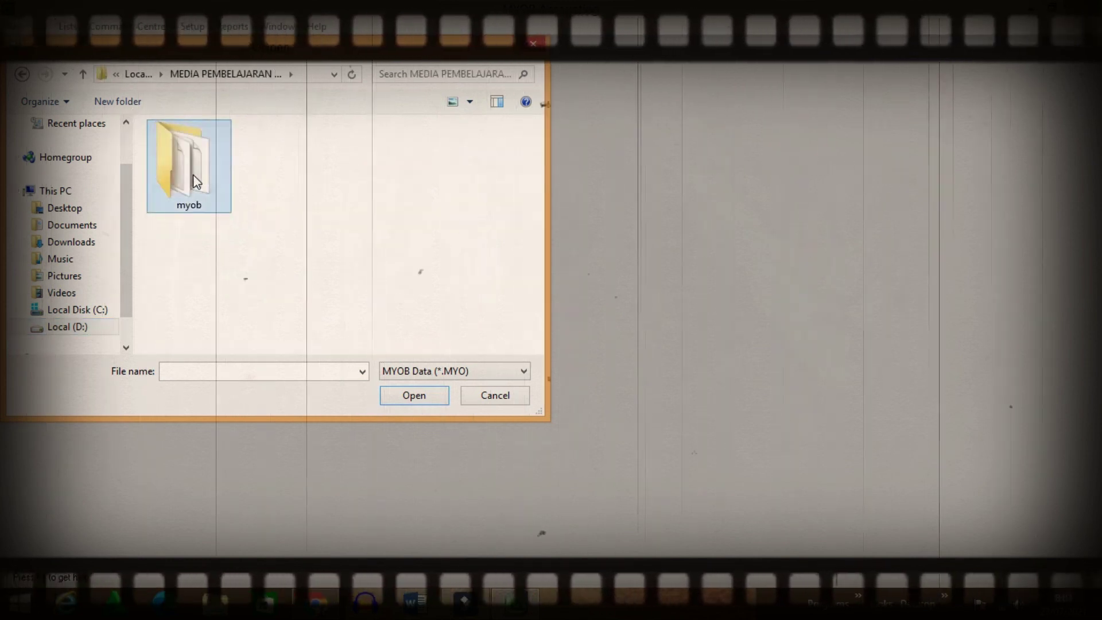
pyautogui.doubleClick(193, 174)
pyautogui.click(201, 167)
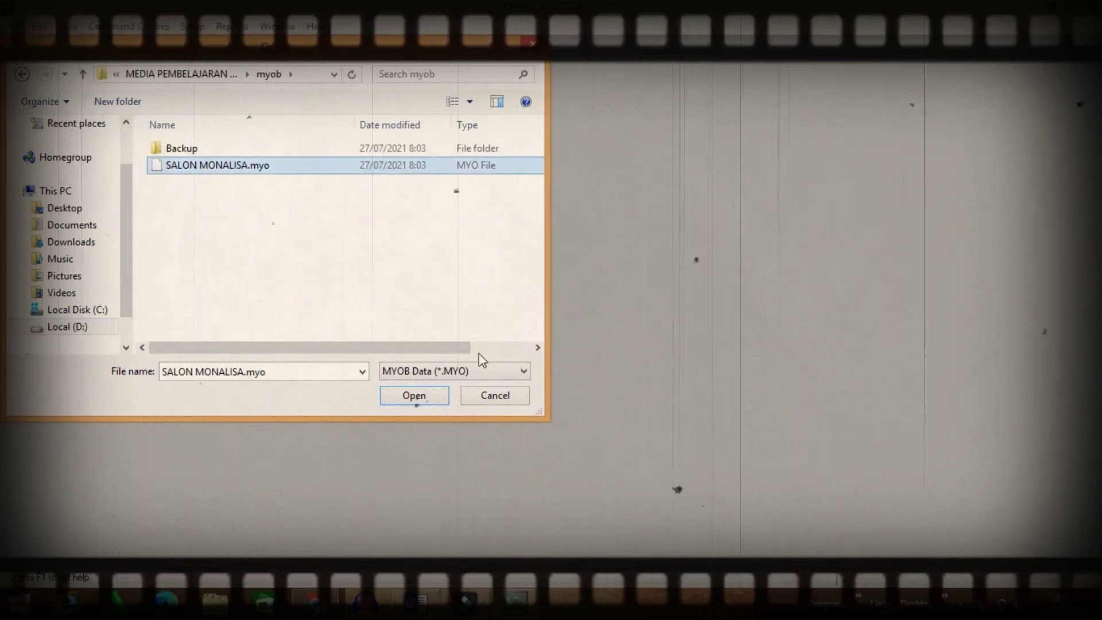
pyautogui.click(432, 402)
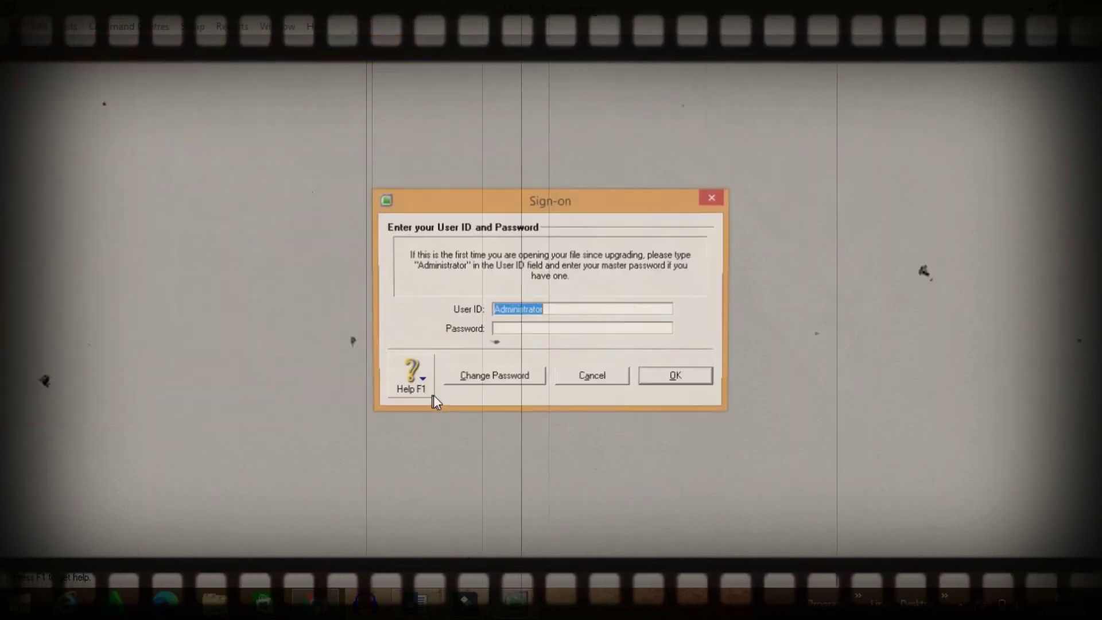
pyautogui.click(659, 379)
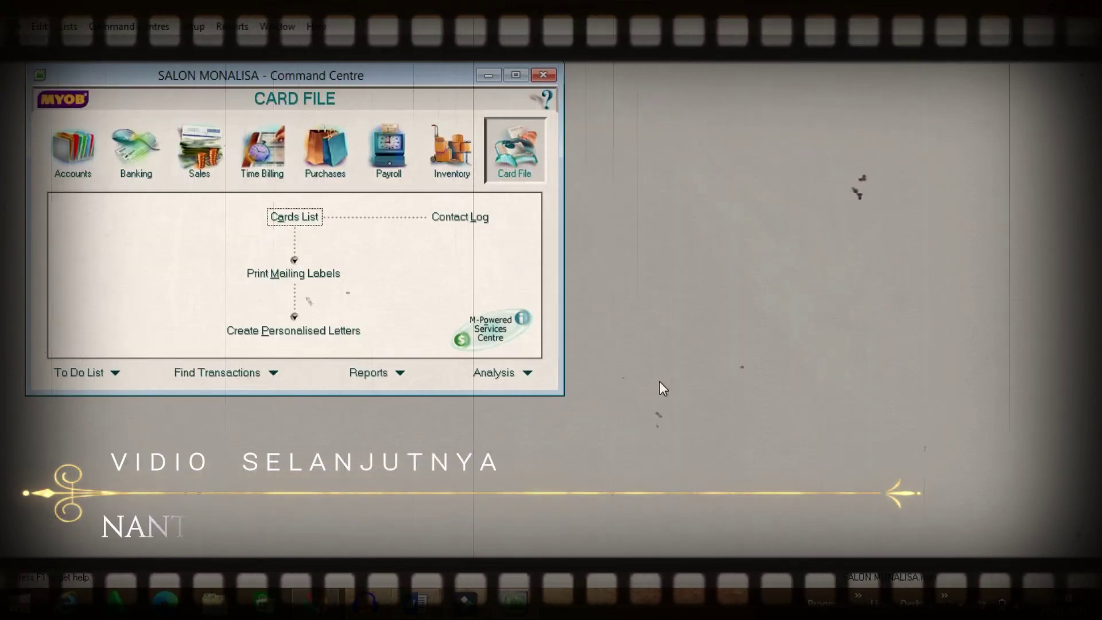